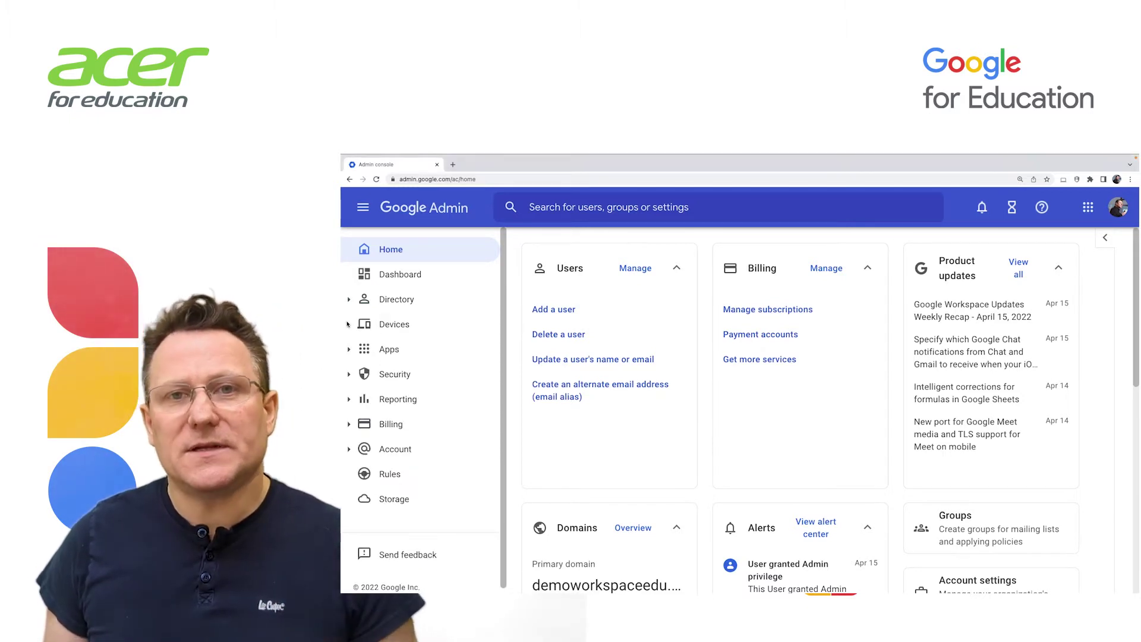
Step: Navigate Devices > Mobile & endpoints > Settings to the Universal settings page
left_click(348, 325)
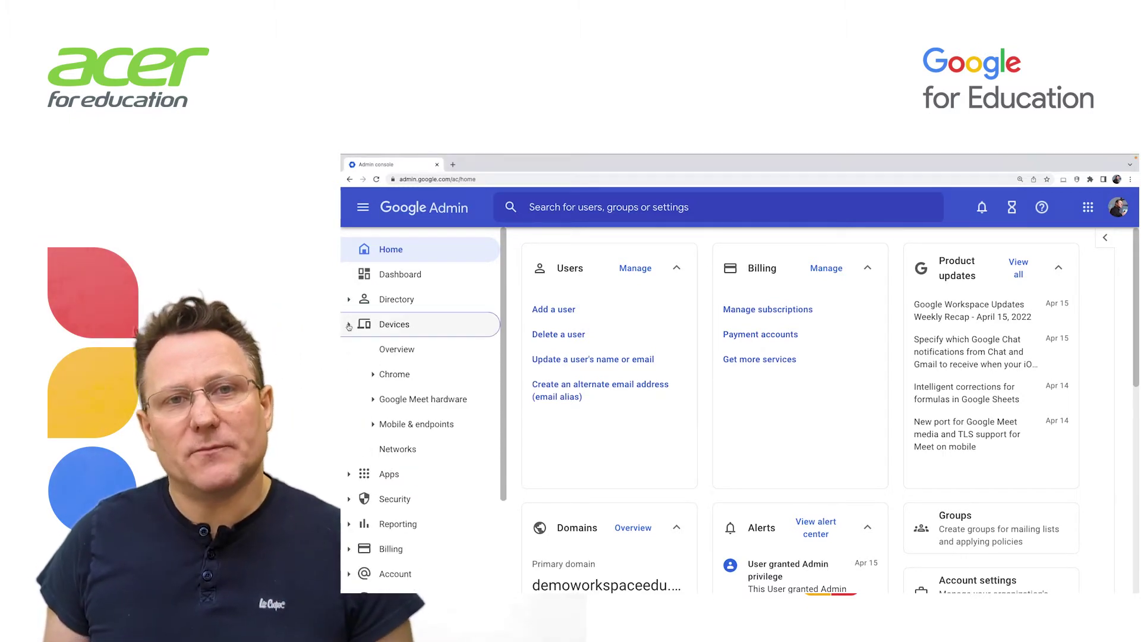
left_click(375, 425)
scroll(380, 419, "down", 2)
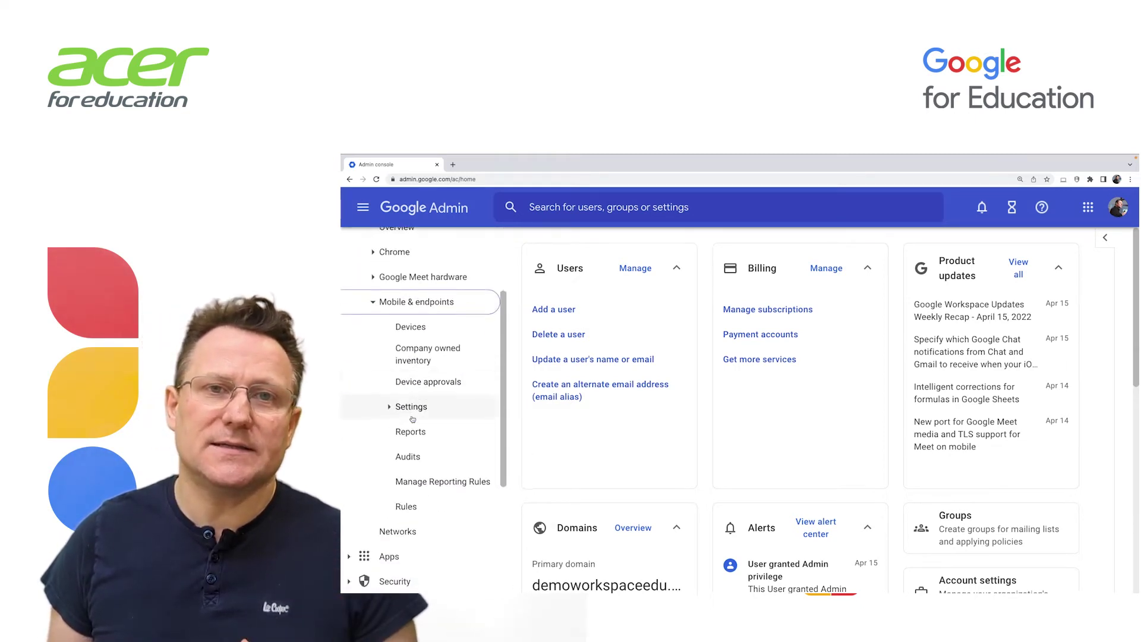
left_click(390, 410)
scroll(422, 410, "down", 2)
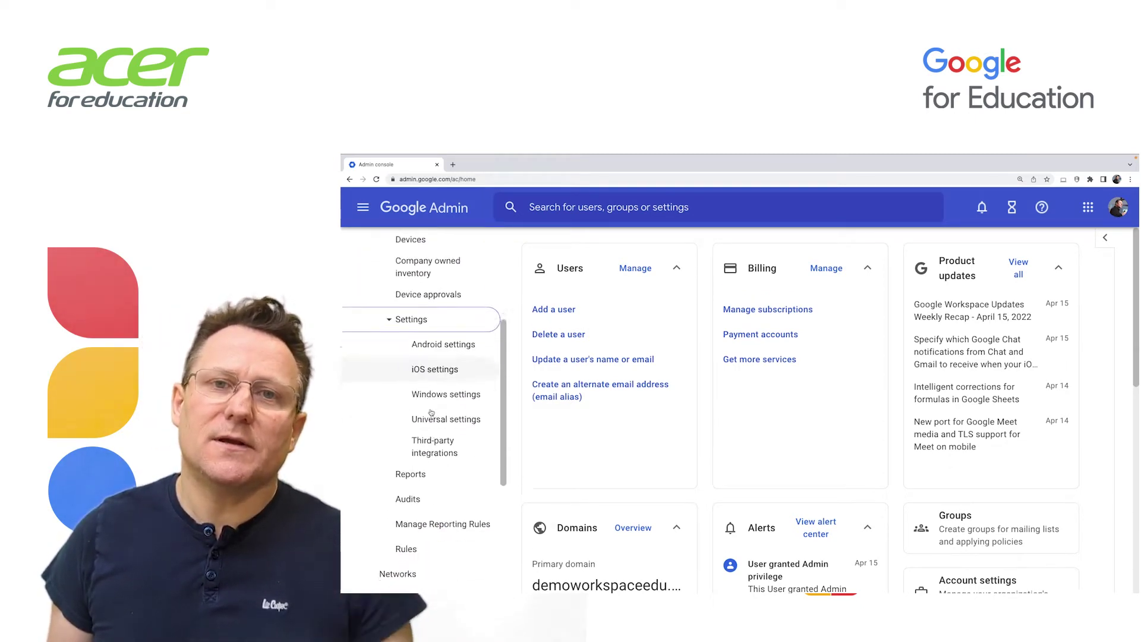
left_click(457, 388)
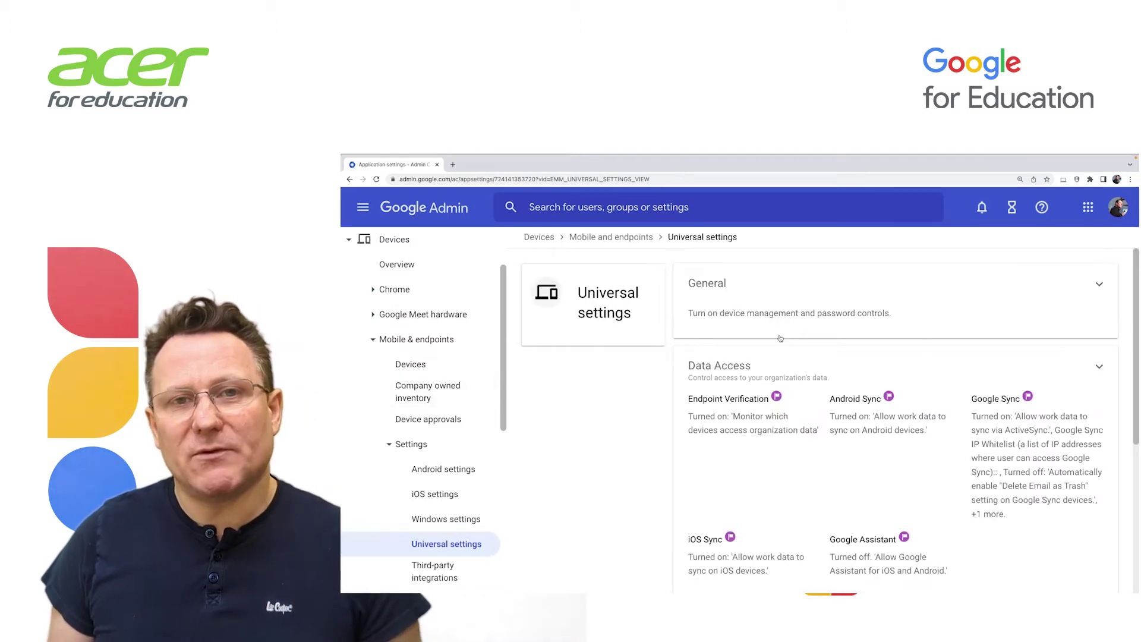
Step: Open the General universal settings and select the School Demo organizational unit
left_click(847, 310)
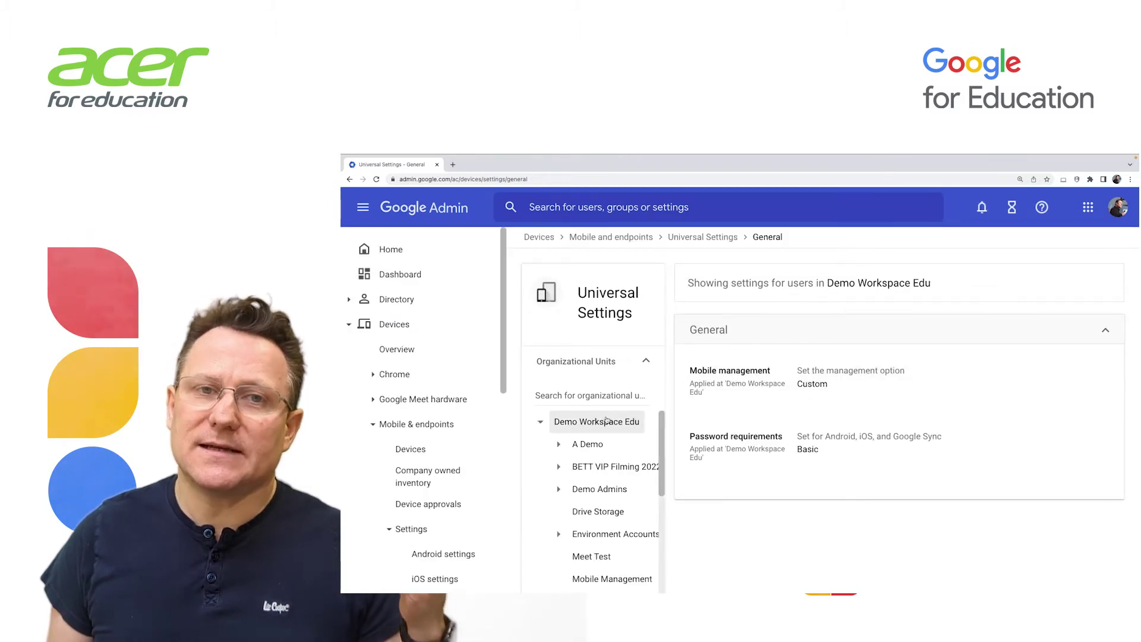
left_click(611, 419)
scroll(654, 476, "down", 4)
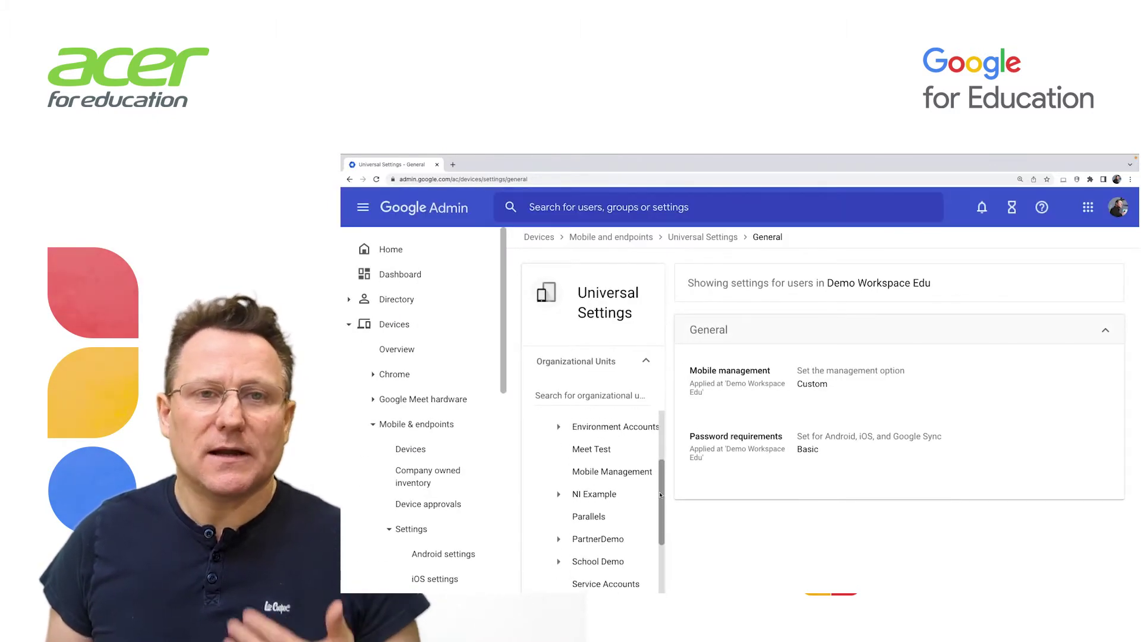
left_click(615, 489)
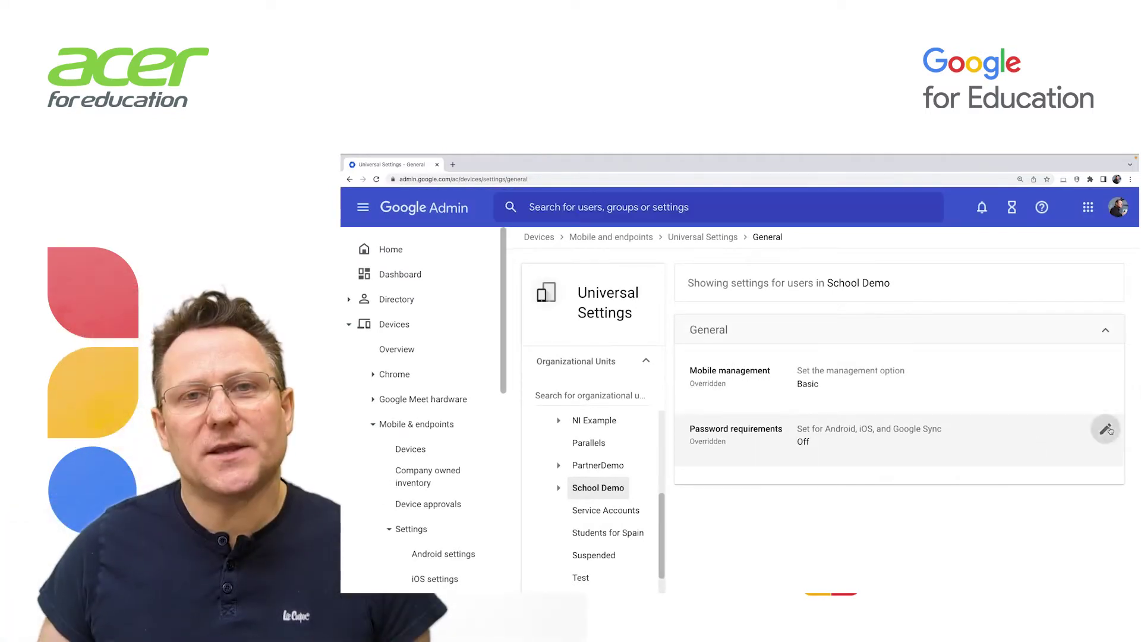
Step: Require School Demo users, including pre-Android 6.0 devices, to set a password, and save
left_click(1105, 429)
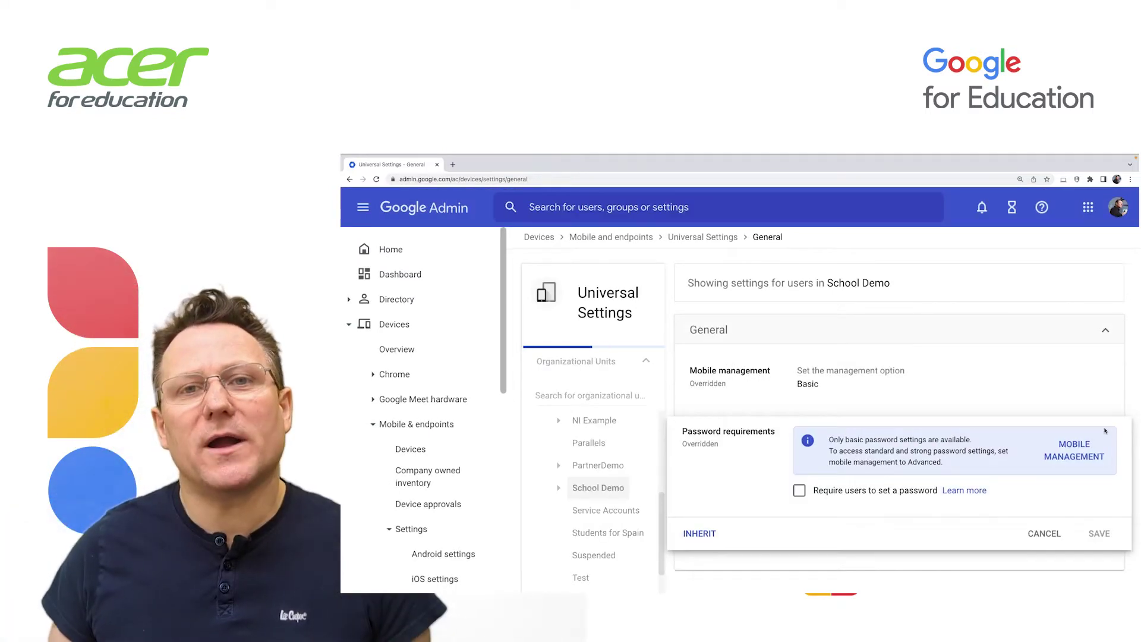
left_click(799, 491)
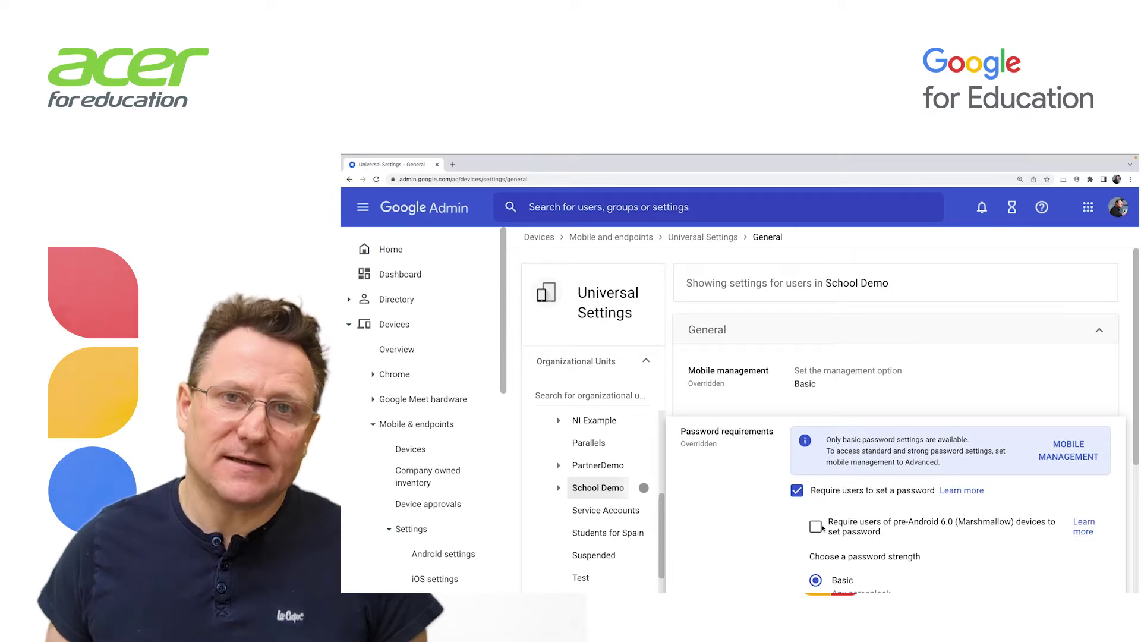
scroll(821, 529, "down", 2)
scroll(823, 528, "down", 1)
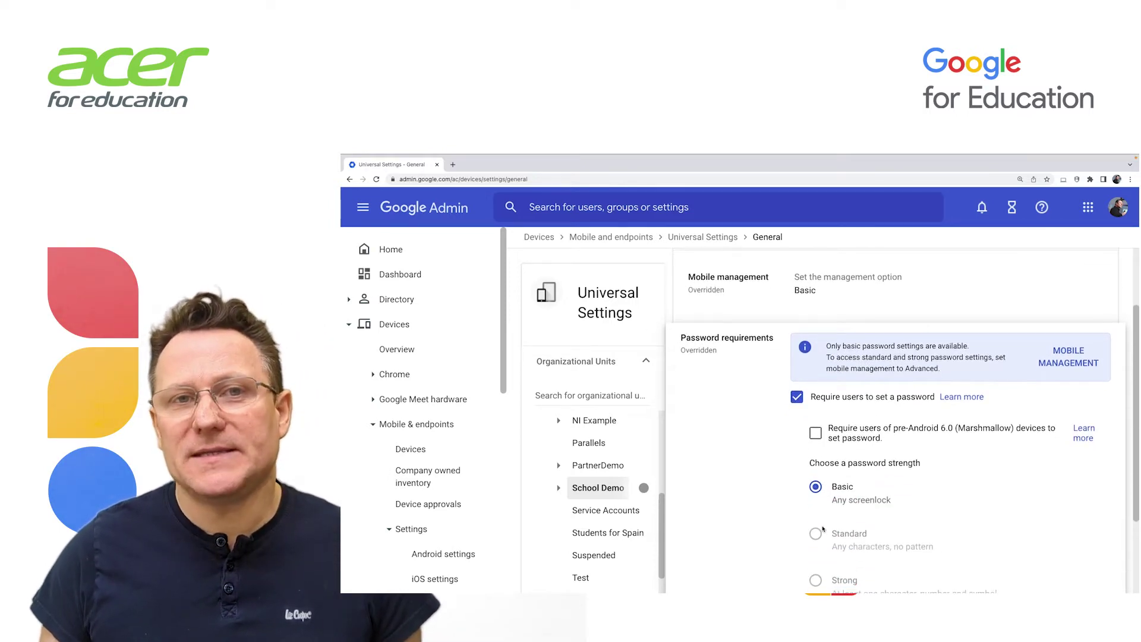
scroll(823, 528, "down", 2)
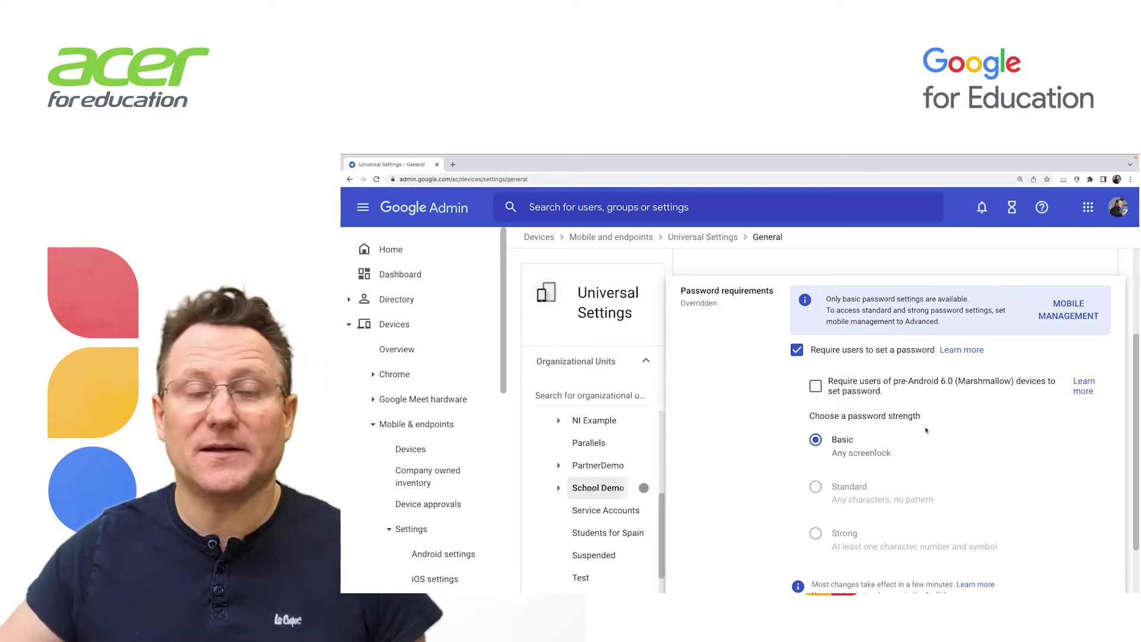
left_click(816, 387)
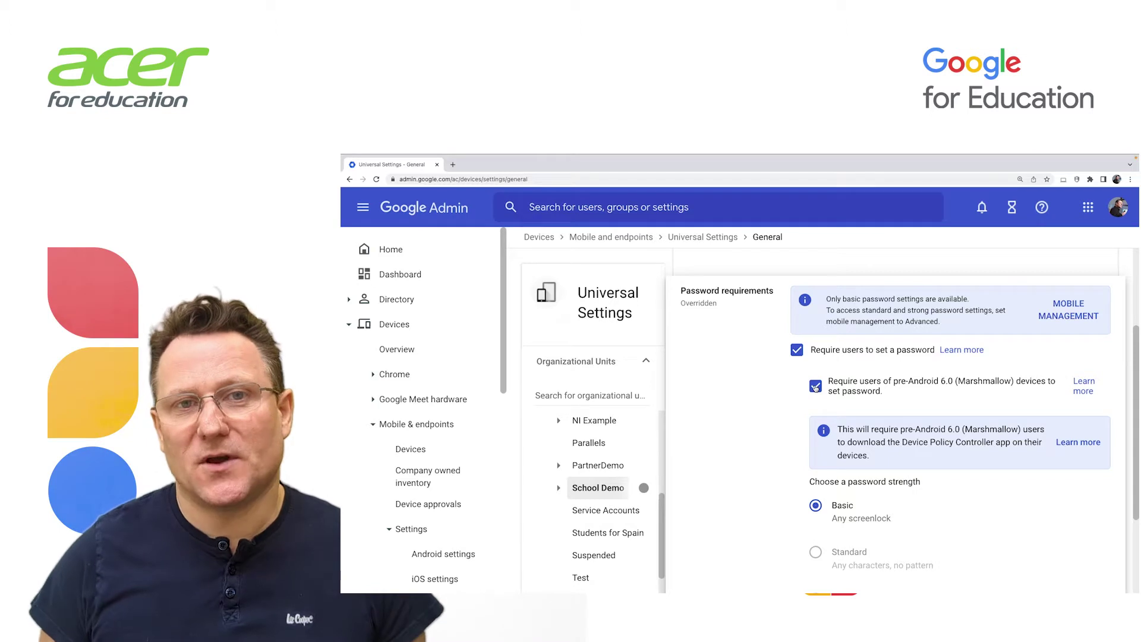
scroll(816, 387, "down", 2)
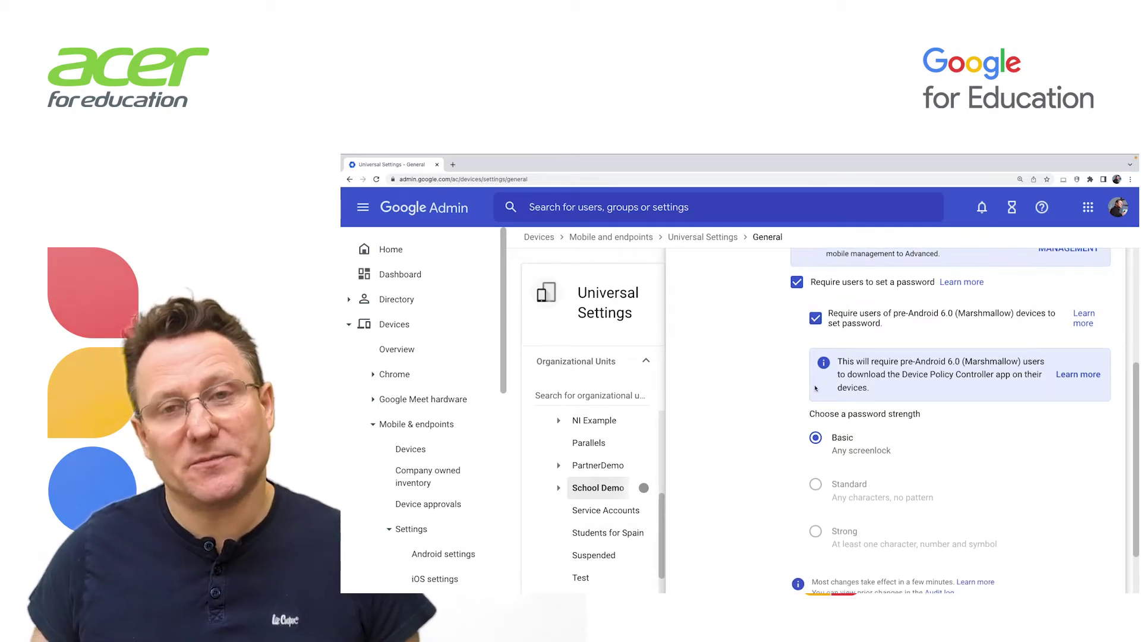
scroll(816, 388, "down", 3)
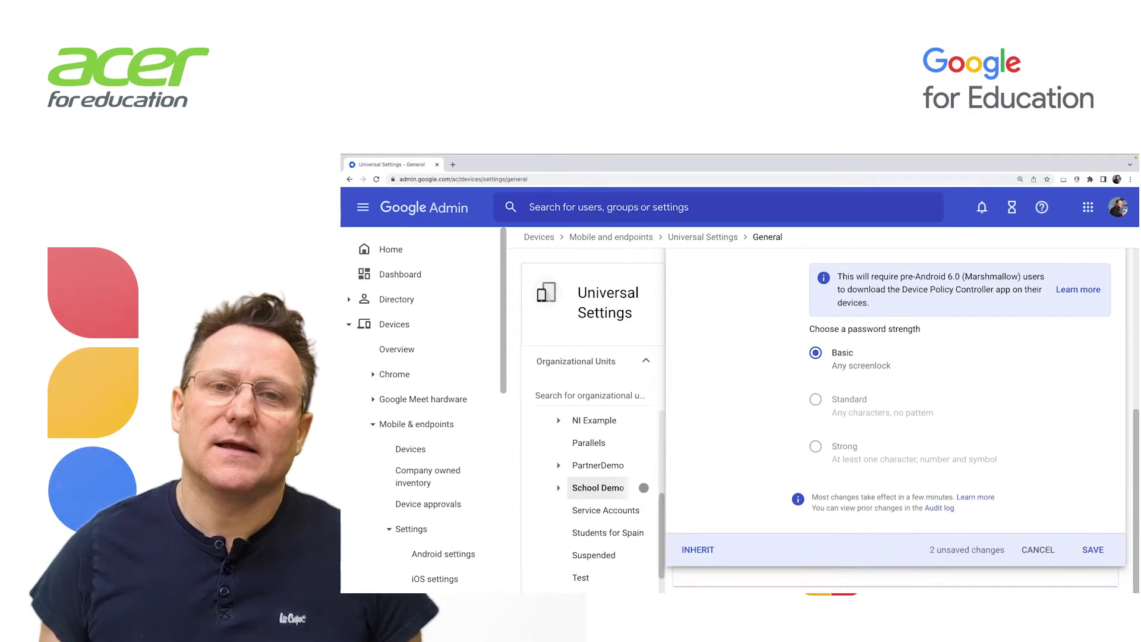
left_click(1094, 550)
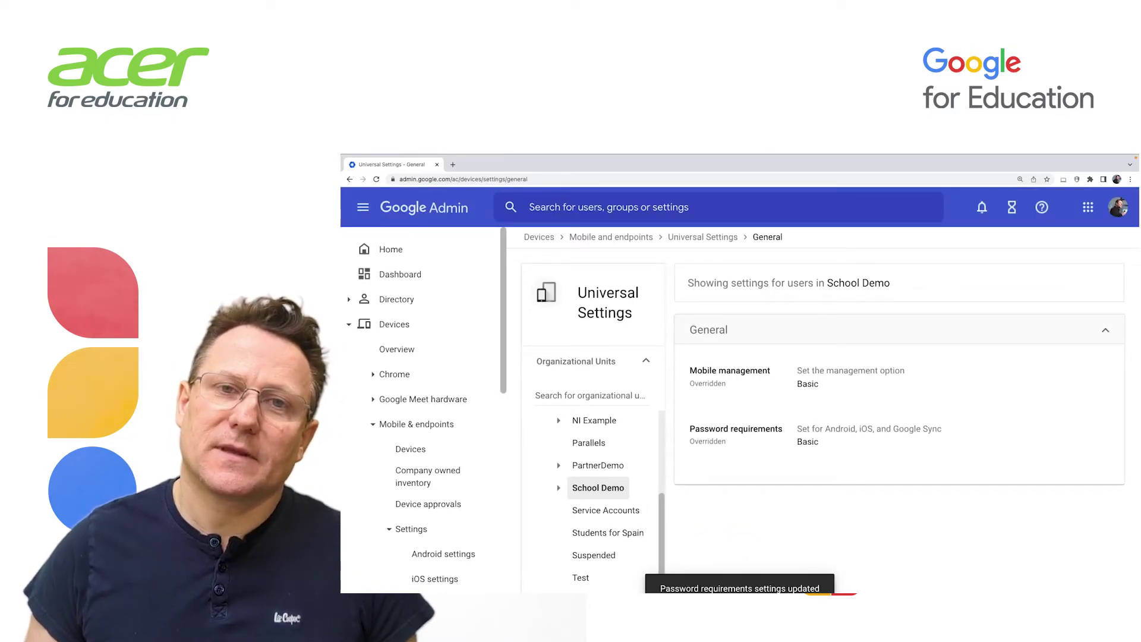
Step: Draw a new unlock pattern on the phone and confirm it as the screen lock
mouse_move(613, 345)
left_mouse_down()
mouse_move(586, 345)
mouse_move(571, 391)
mouse_move(528, 407)
mouse_move(571, 428)
mouse_move(613, 428)
left_mouse_up()
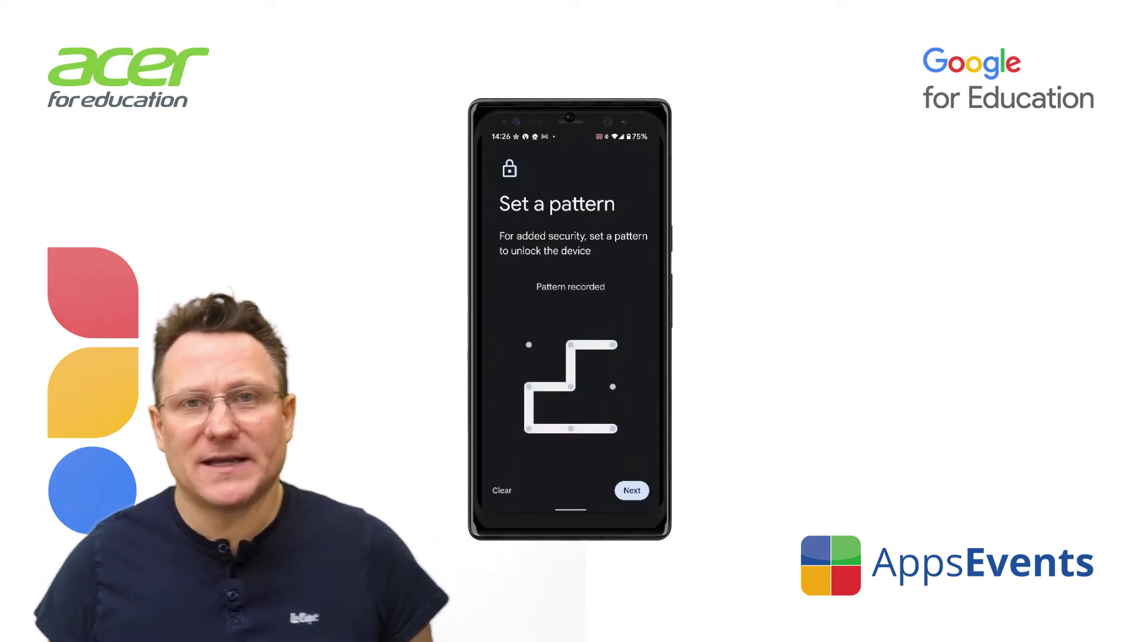
left_click(632, 490)
mouse_move(613, 337)
left_mouse_down()
mouse_move(579, 337)
mouse_move(570, 379)
mouse_move(528, 421)
mouse_move(613, 420)
left_mouse_up()
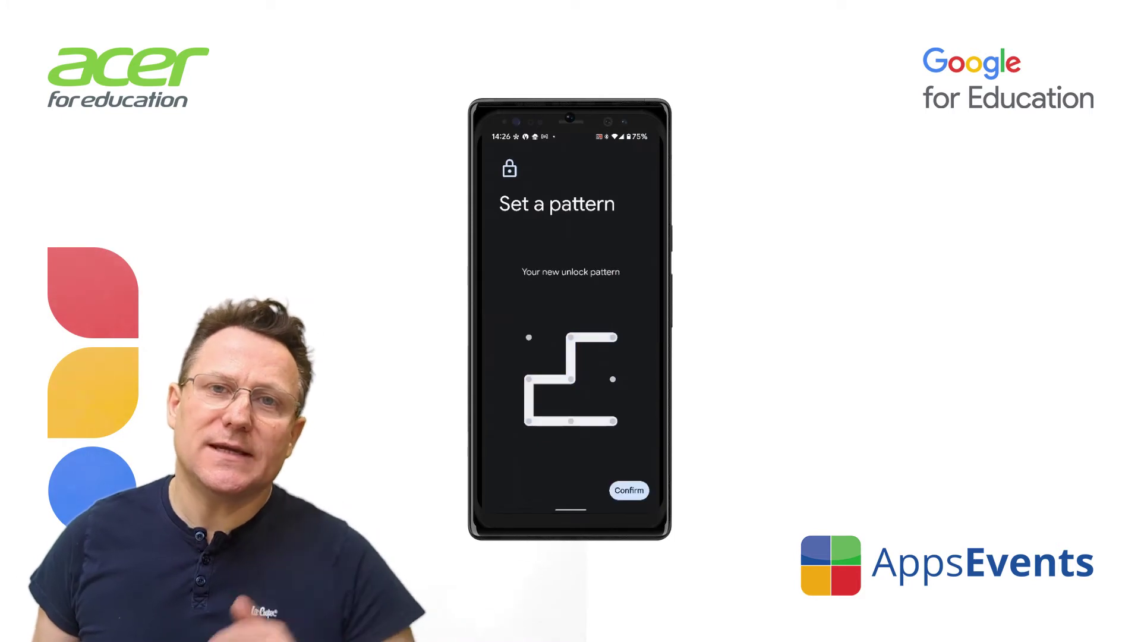
left_click(629, 490)
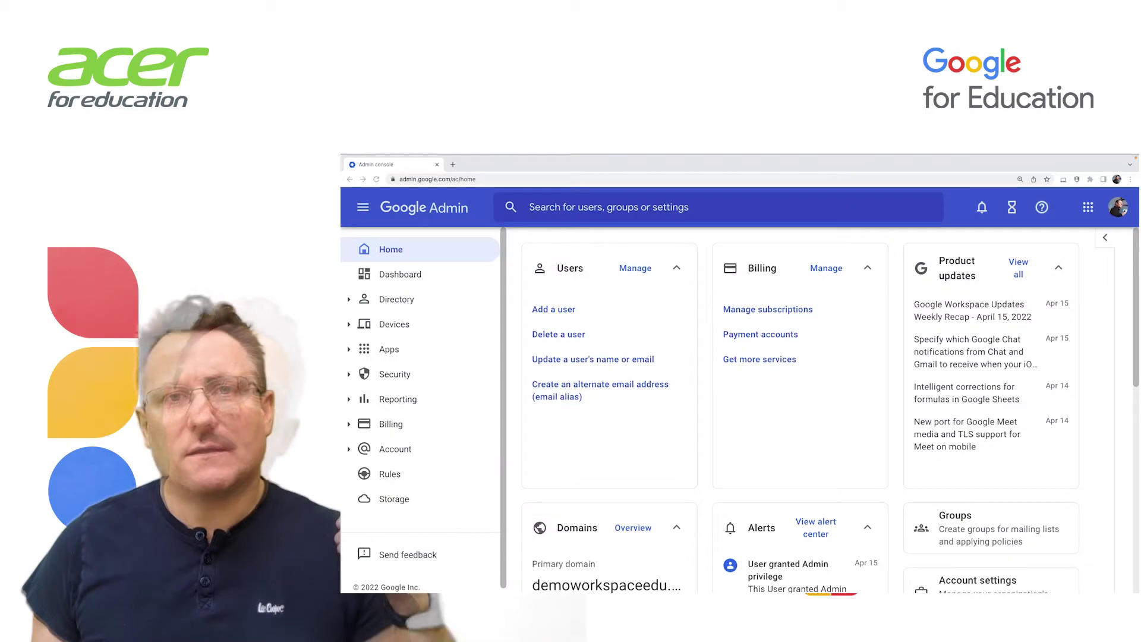
Step: Return to Universal settings General and select the School Demo unit
left_click(380, 324)
left_click(407, 422)
left_click(410, 530)
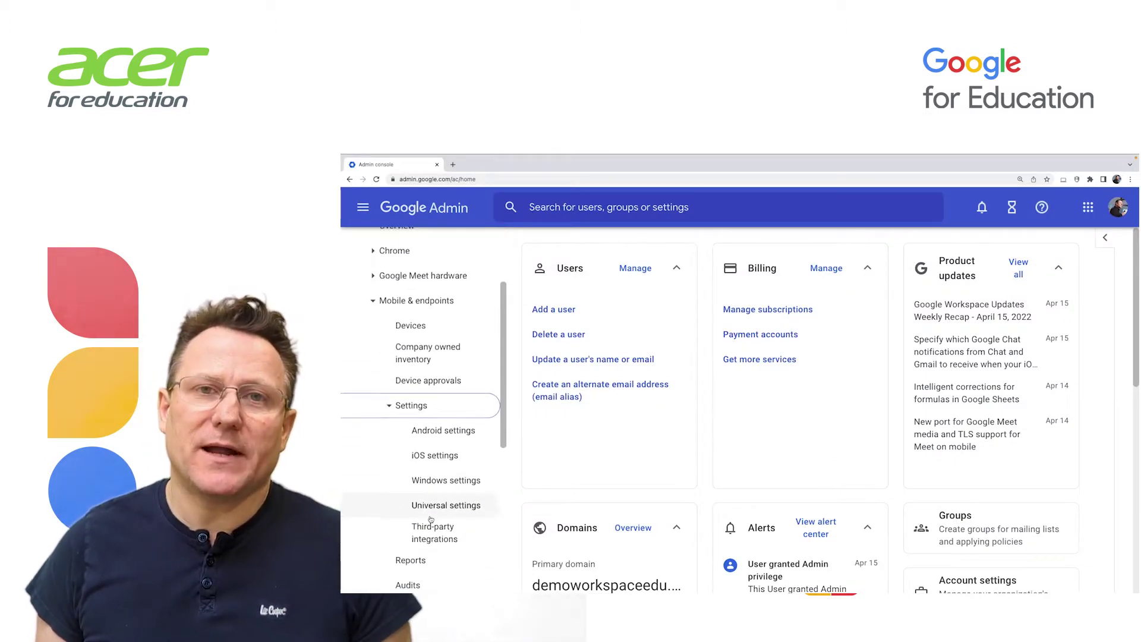
left_click(440, 506)
left_click(1079, 293)
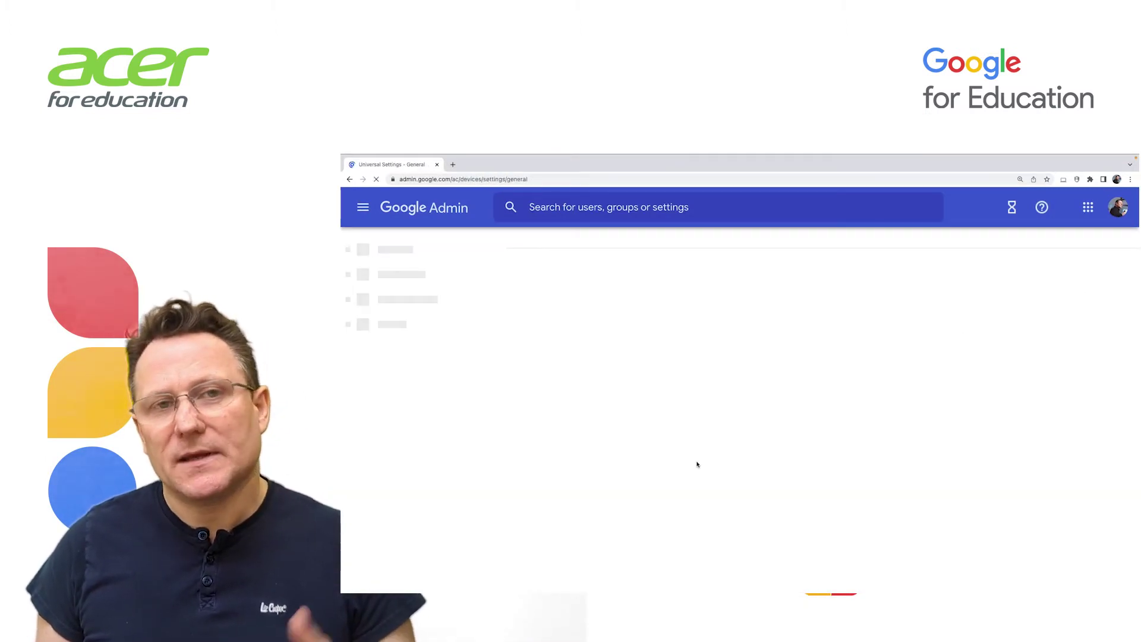
scroll(595, 476, "down", 5)
left_click(591, 498)
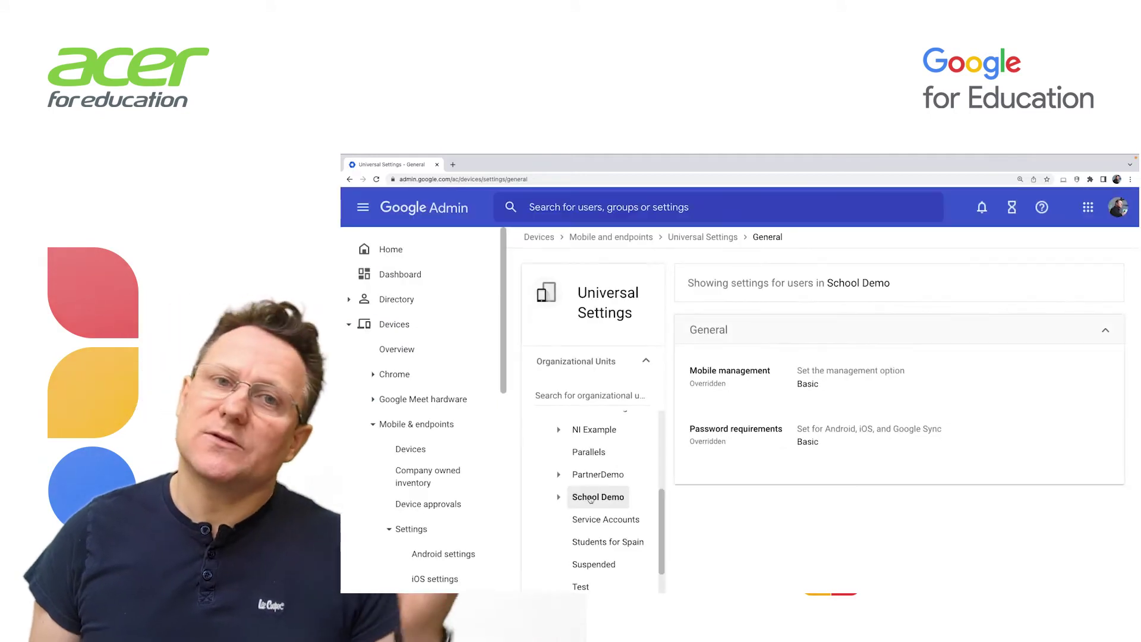
Step: Save School Demo's mobile management as Advanced and go back to the console home page
left_click(1103, 372)
left_click(796, 535)
scroll(1011, 446, "down", 3)
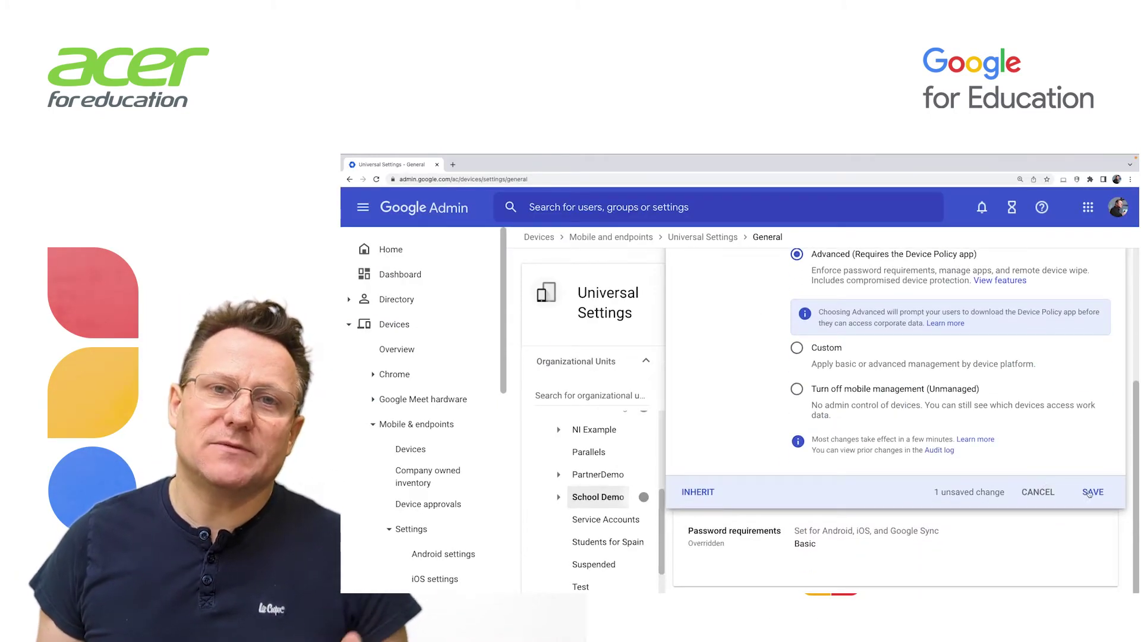
left_click(1092, 492)
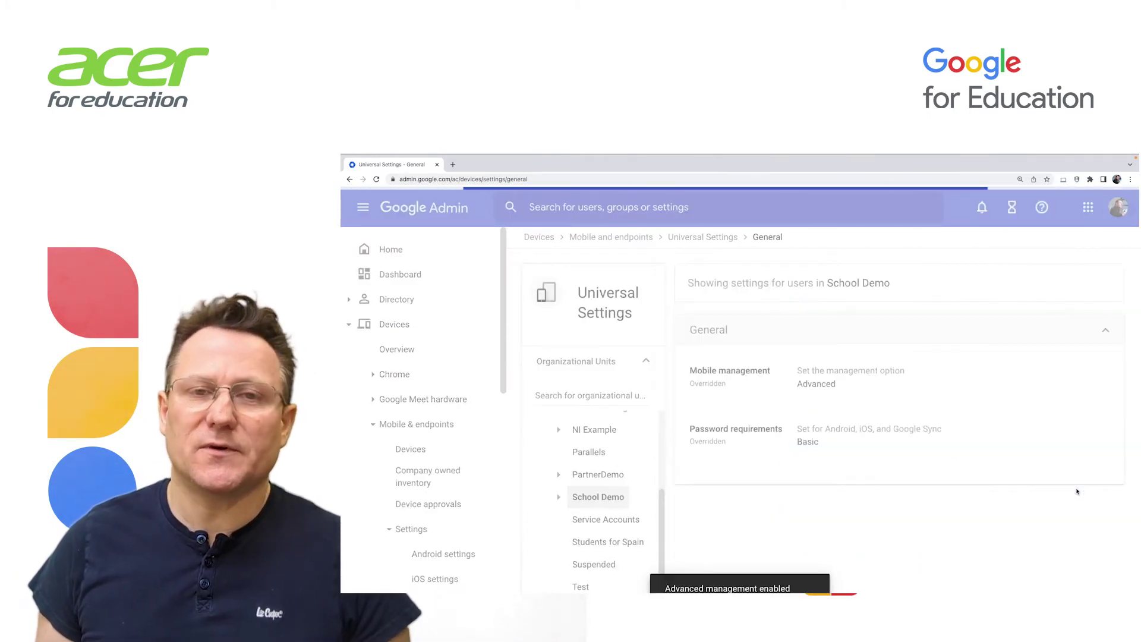
left_click(390, 249)
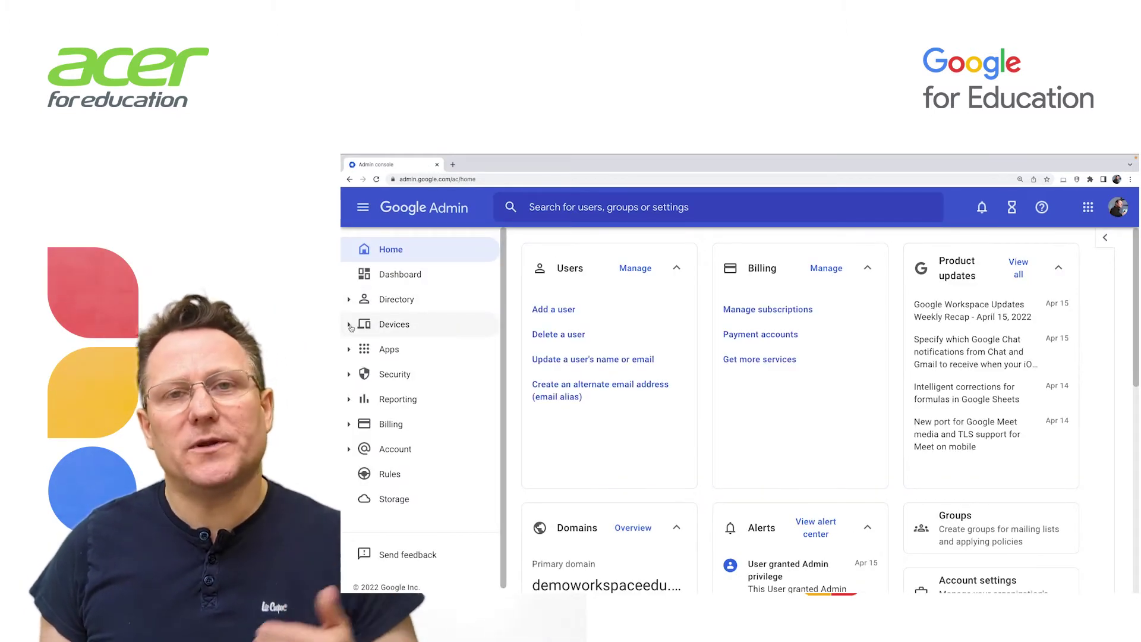
Step: Expand Devices in the sidebar and reopen Universal settings
left_click(348, 328)
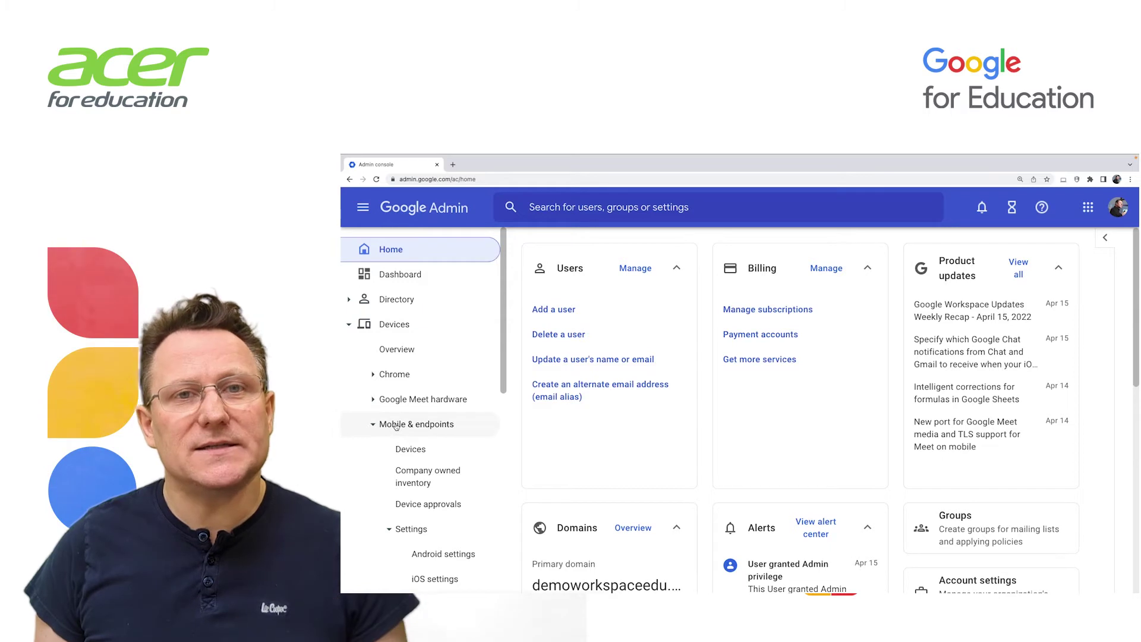
scroll(396, 426, "down", 2)
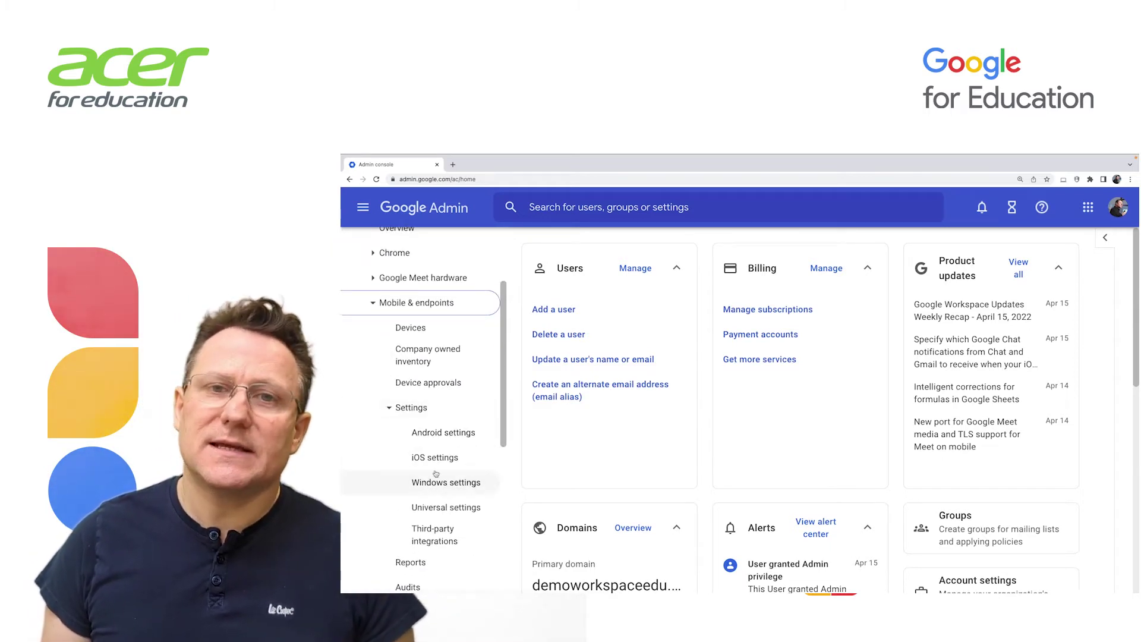
left_click(435, 508)
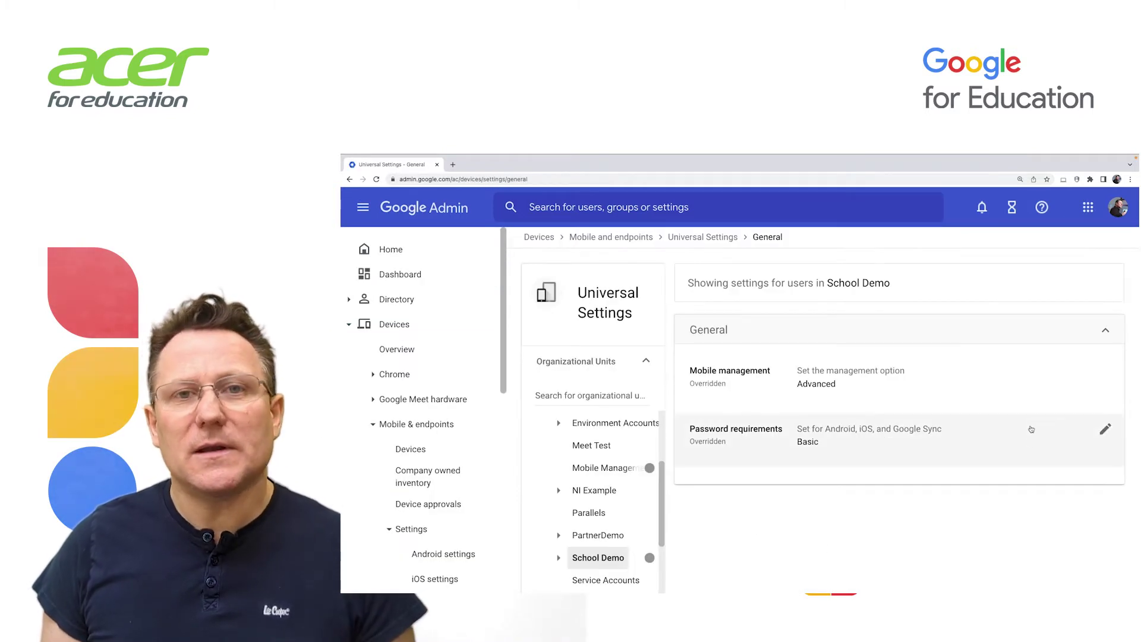
Step: Open School Demo's password requirements for editing and set strength to Standard
left_click(1104, 429)
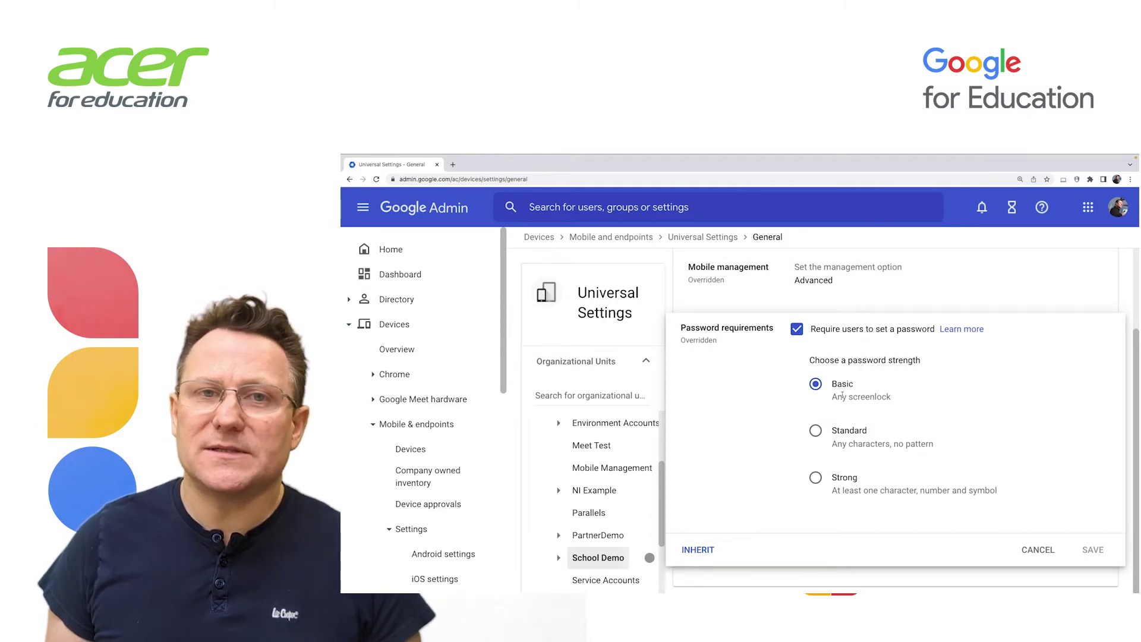
left_click(818, 432)
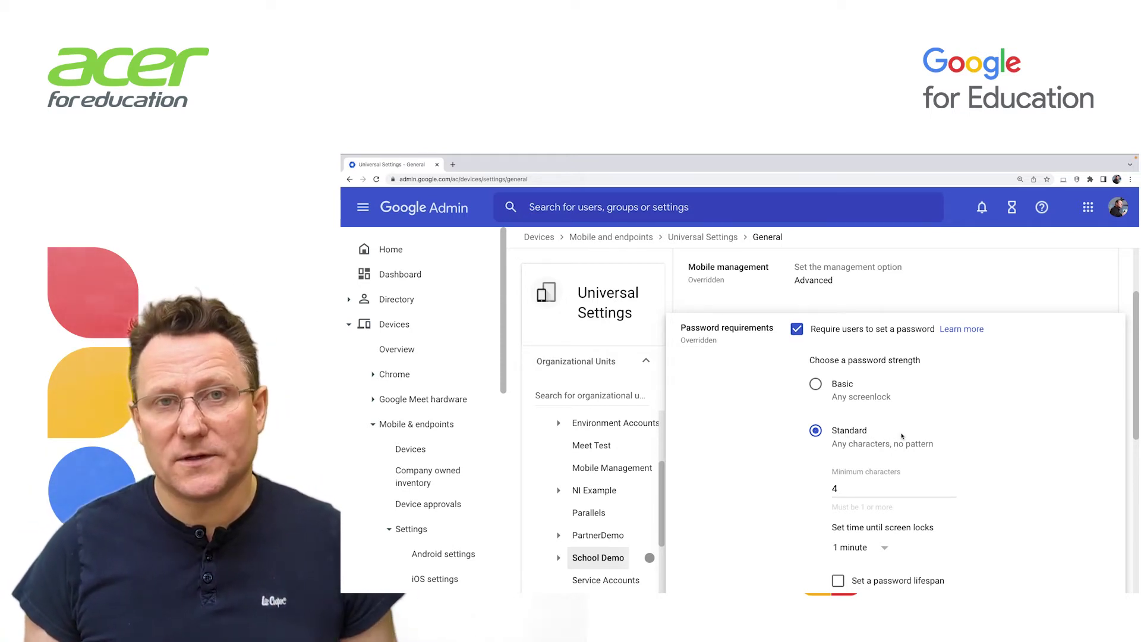
scroll(902, 436, "down", 6)
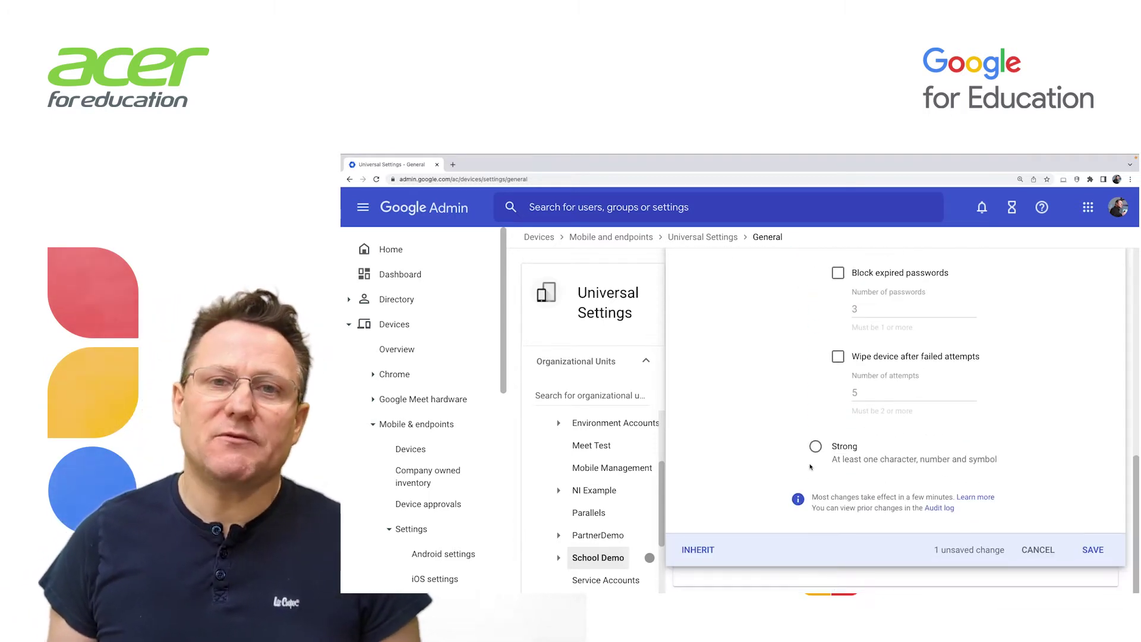
Step: Switch password strength to Strong and change the minimum length from 4 to 8 characters
left_click(815, 447)
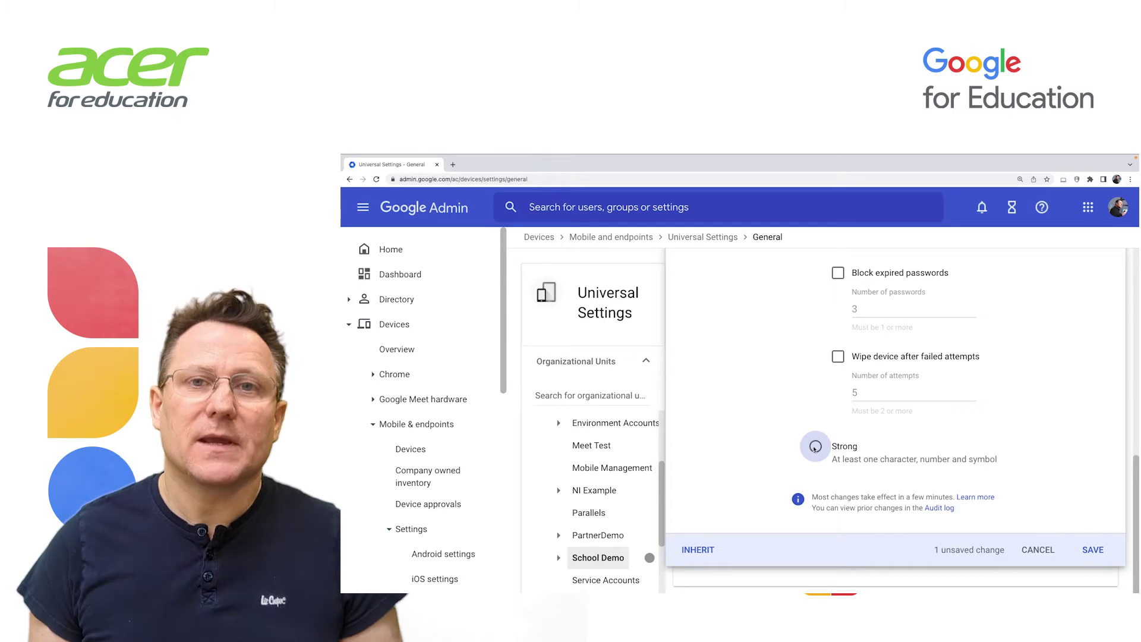
scroll(816, 449, "up", 4)
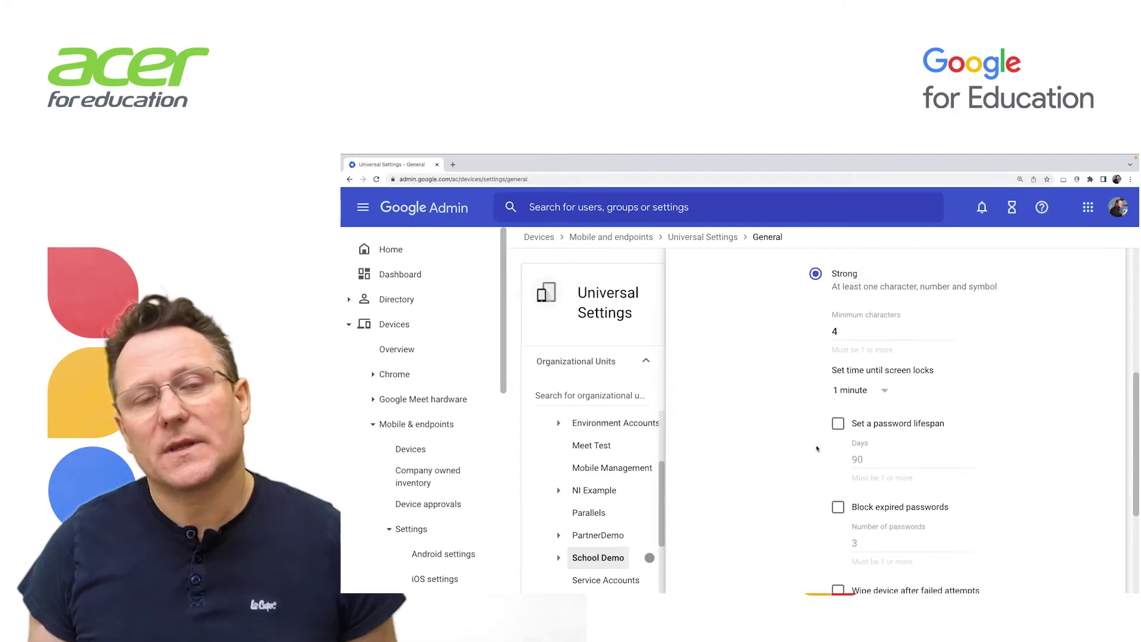
scroll(817, 448, "down", 1)
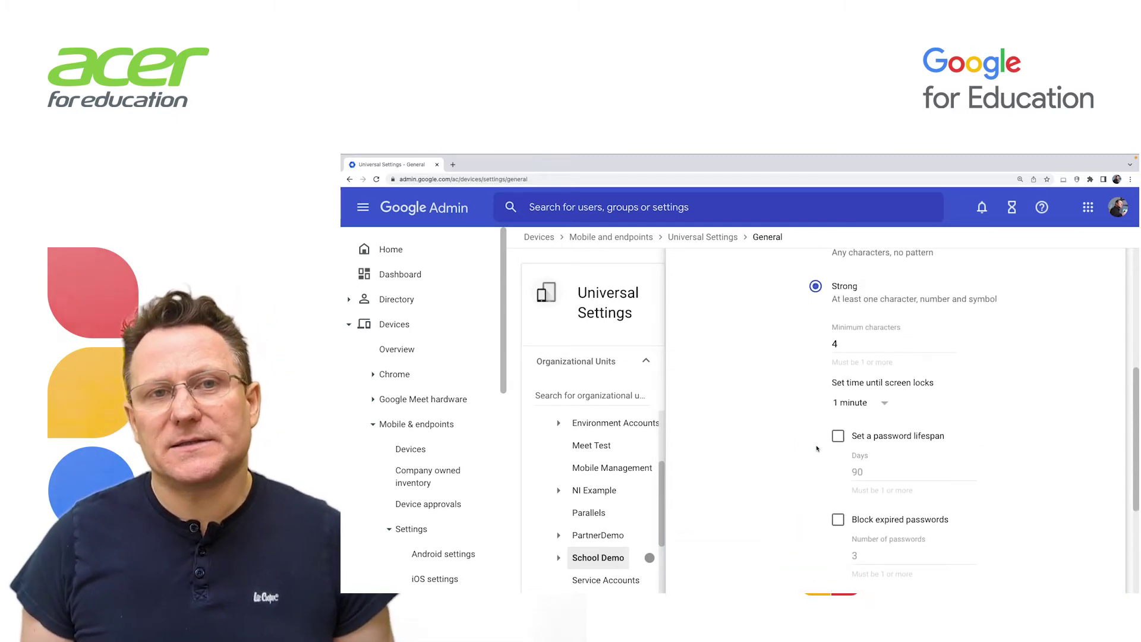
left_click(855, 344)
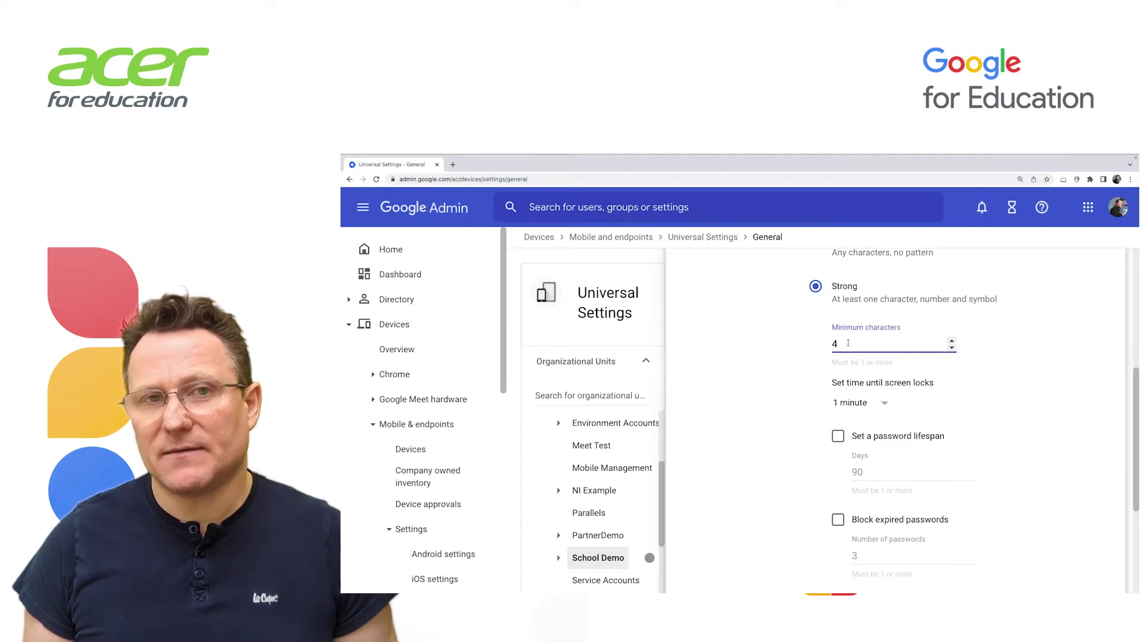
double_click(833, 344)
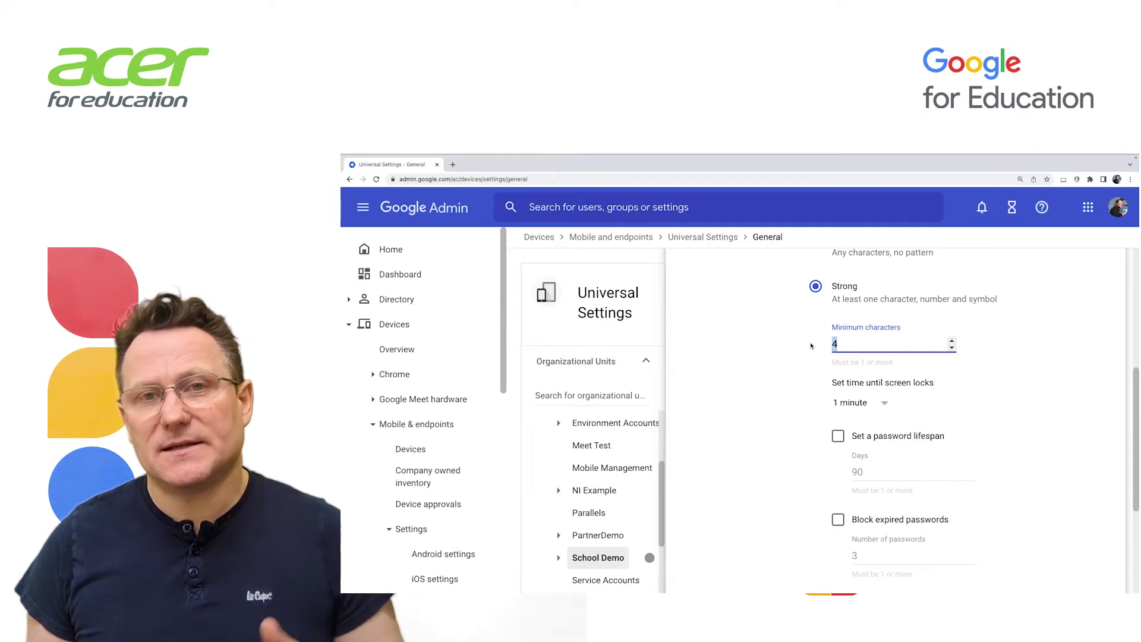
type("8")
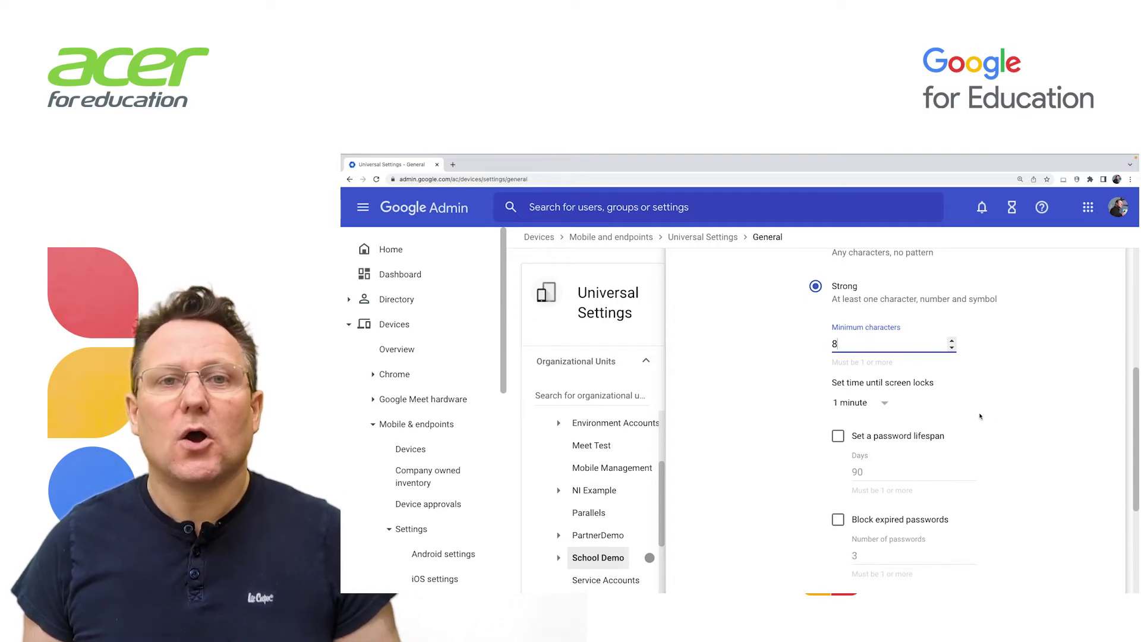
scroll(883, 410, "down", 1)
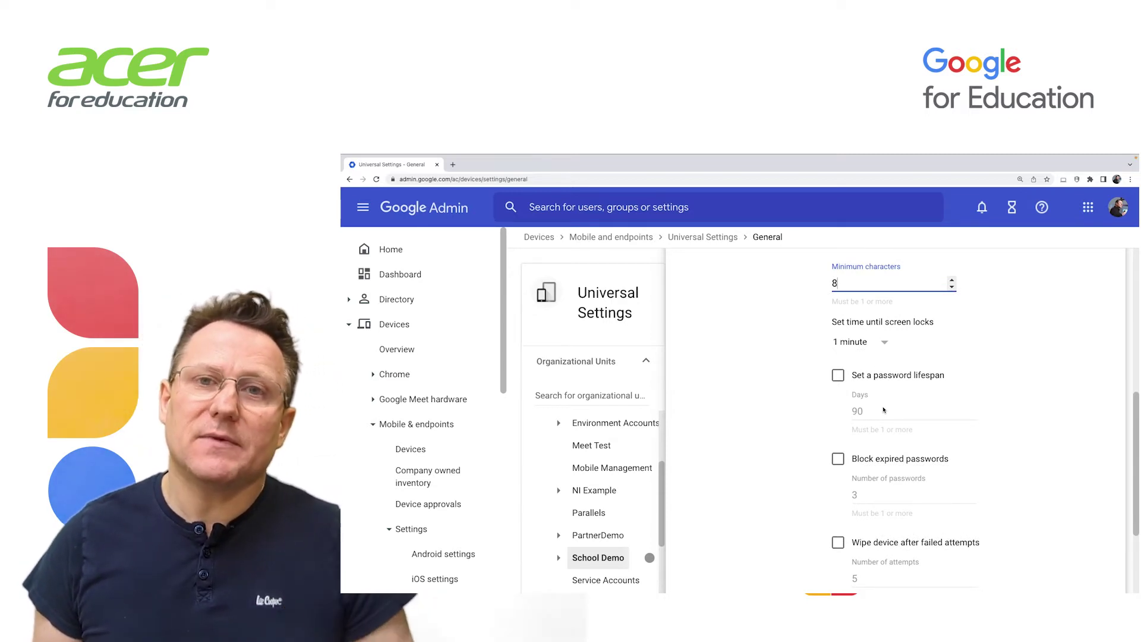
Step: Keep the screen lock at 1 minute and enable a 180-day password lifespan
left_click(884, 342)
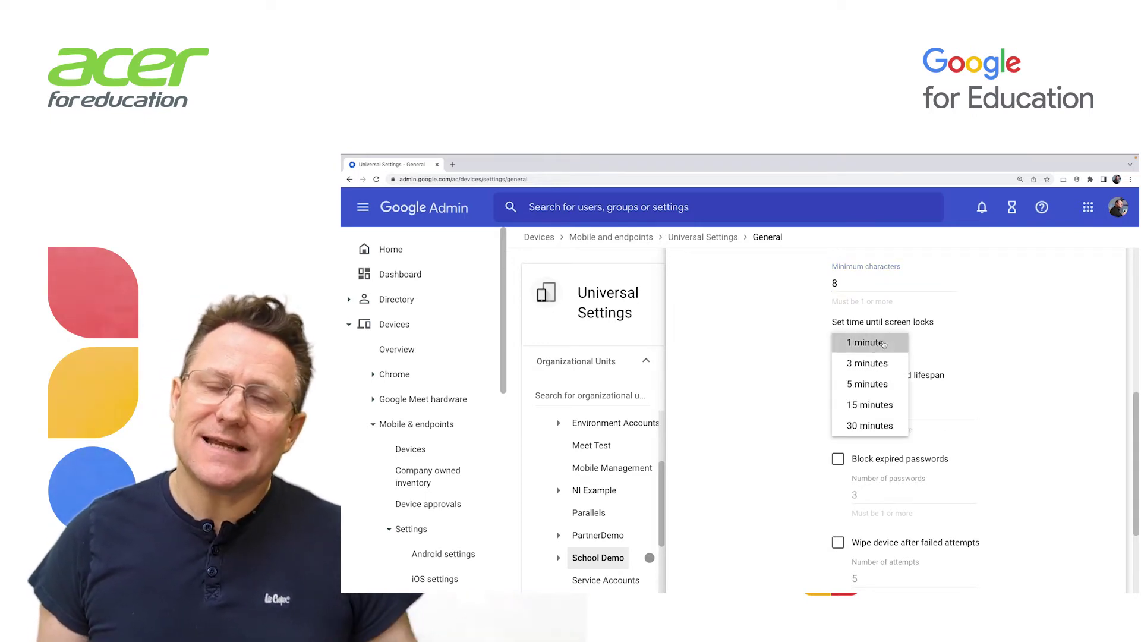
left_click(868, 343)
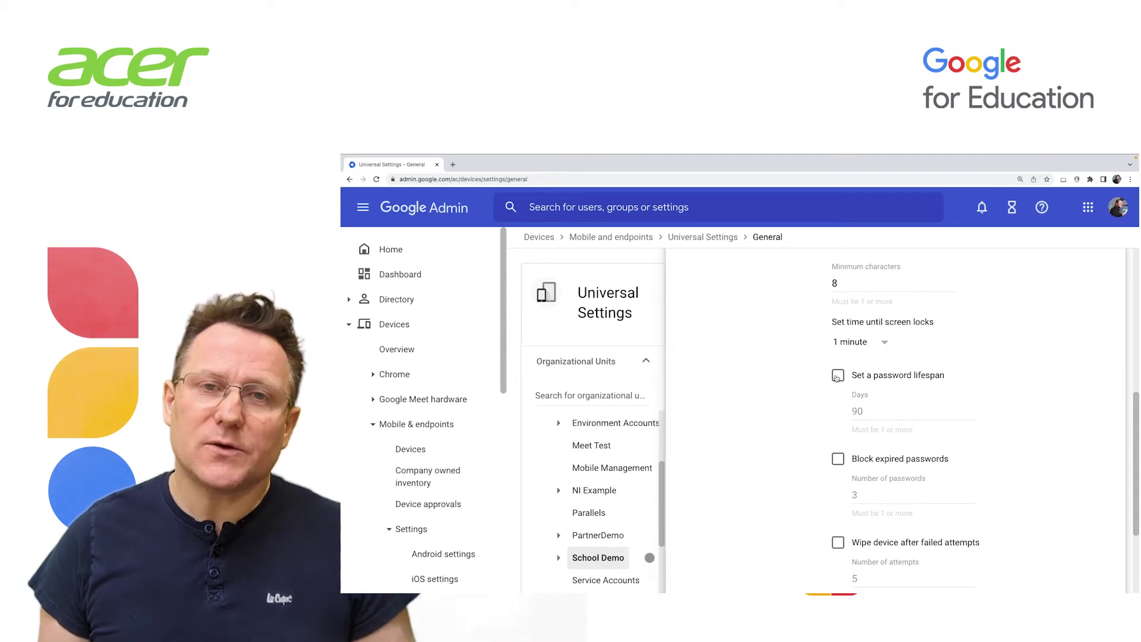
left_click(838, 376)
left_click(858, 411)
left_click_drag(858, 411, 839, 413)
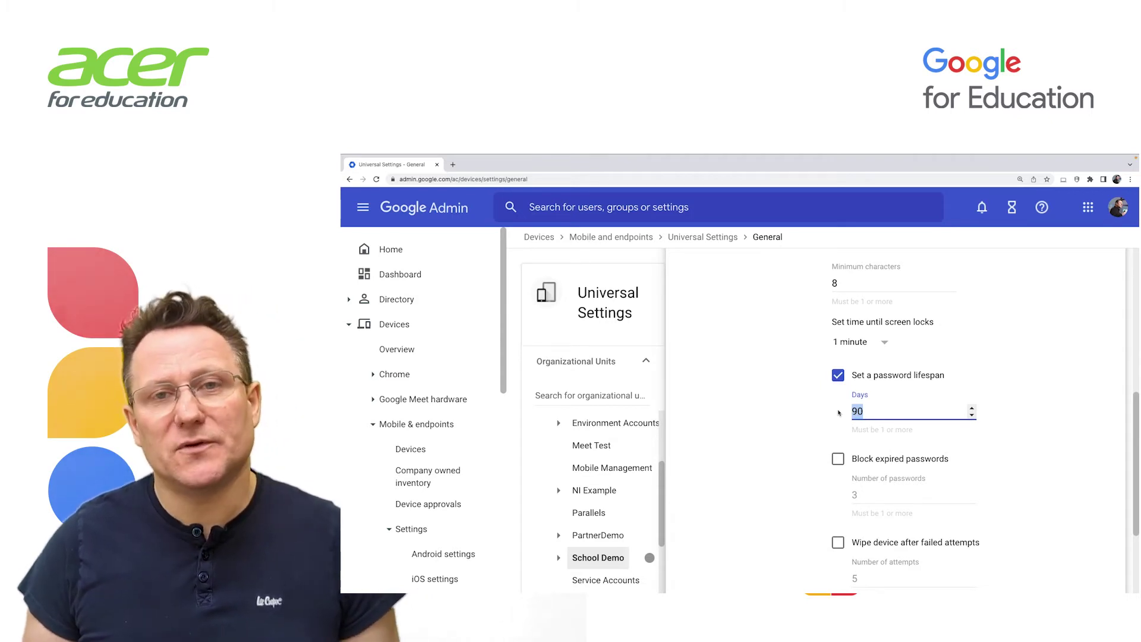
type("18")
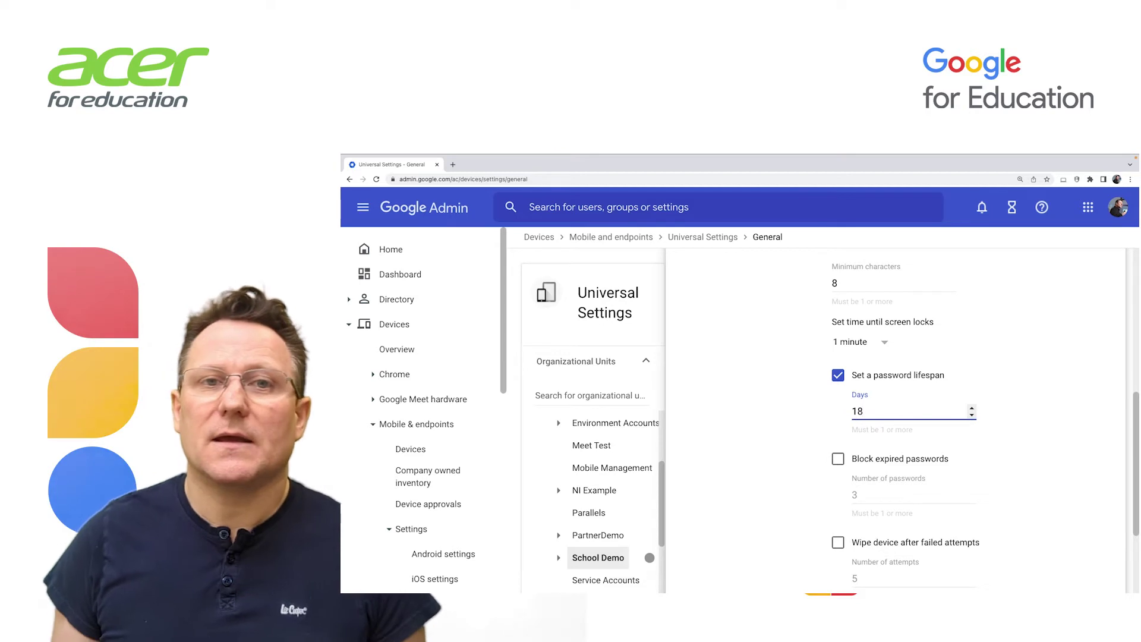
type("0")
scroll(1034, 458, "down", 2)
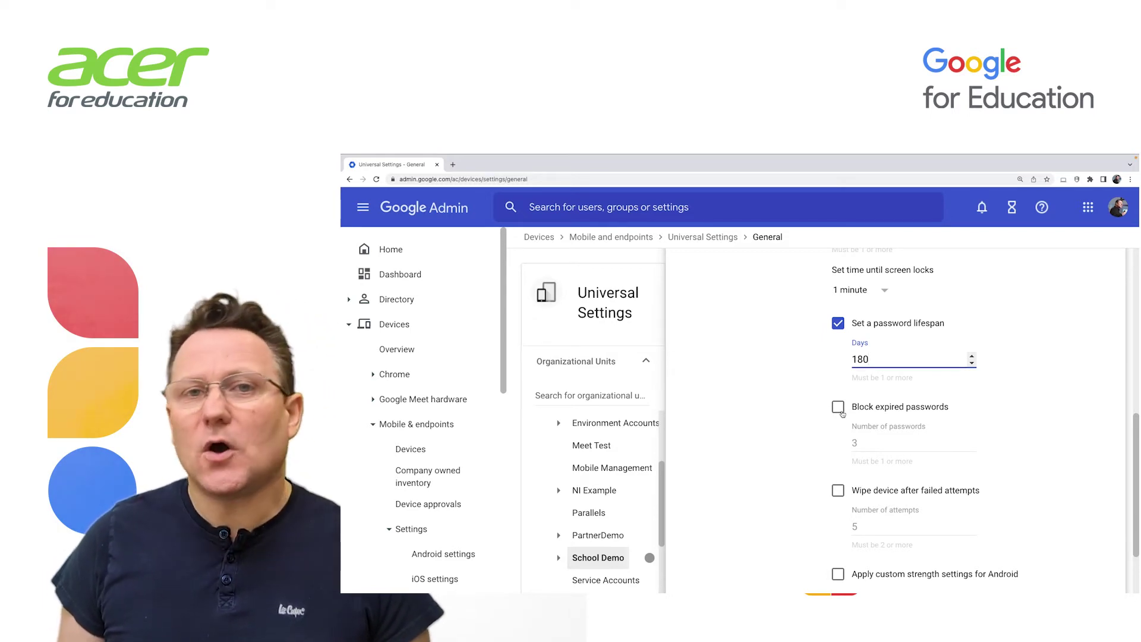
scroll(841, 410, "down", 1)
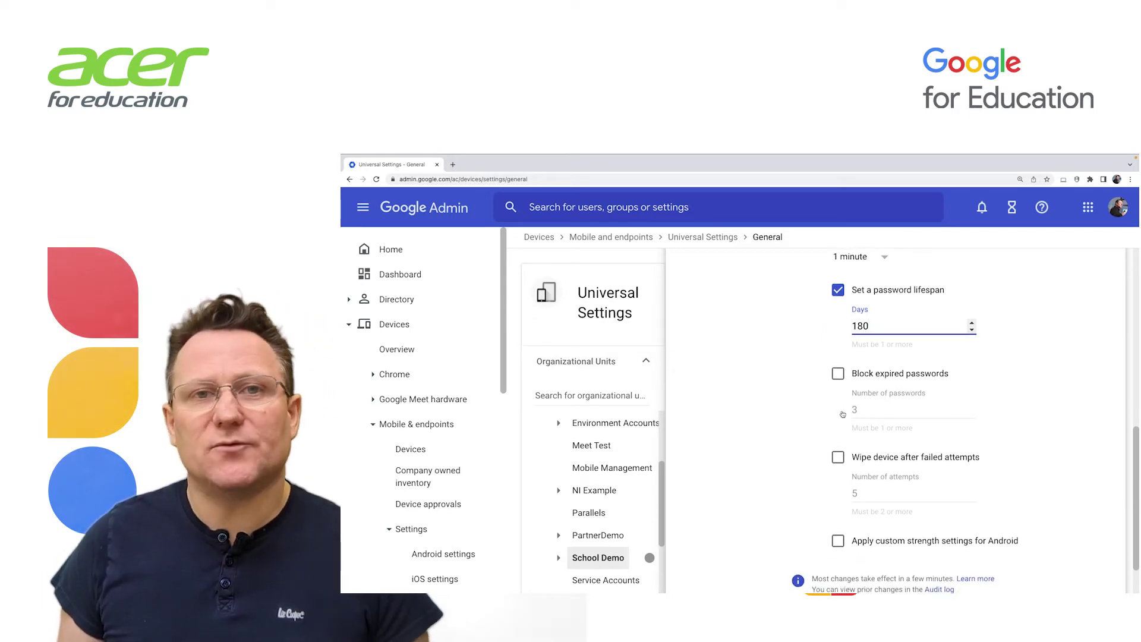
Step: Enable Block expired passwords, remembering the last 3 passwords
left_click(838, 374)
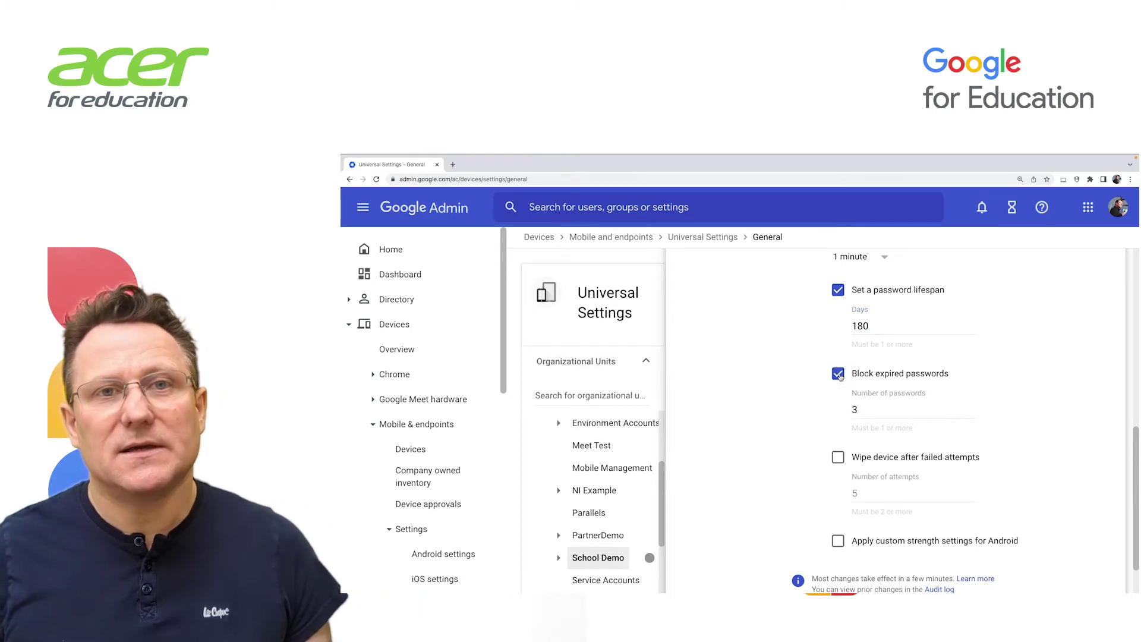
scroll(840, 381, "down", 1)
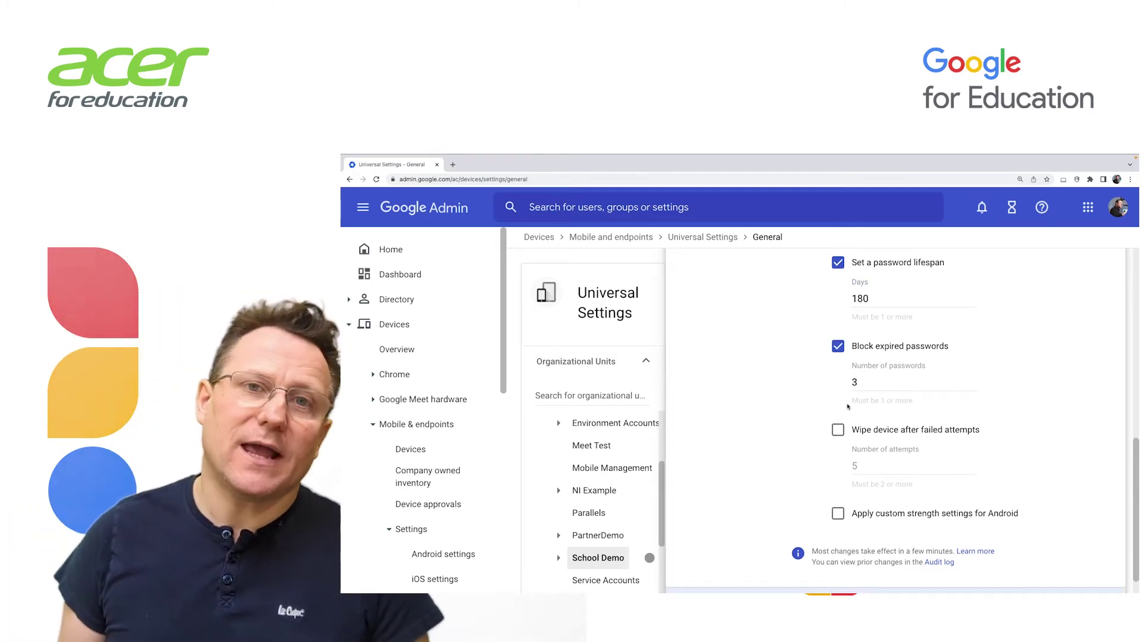
scroll(849, 407, "down", 2)
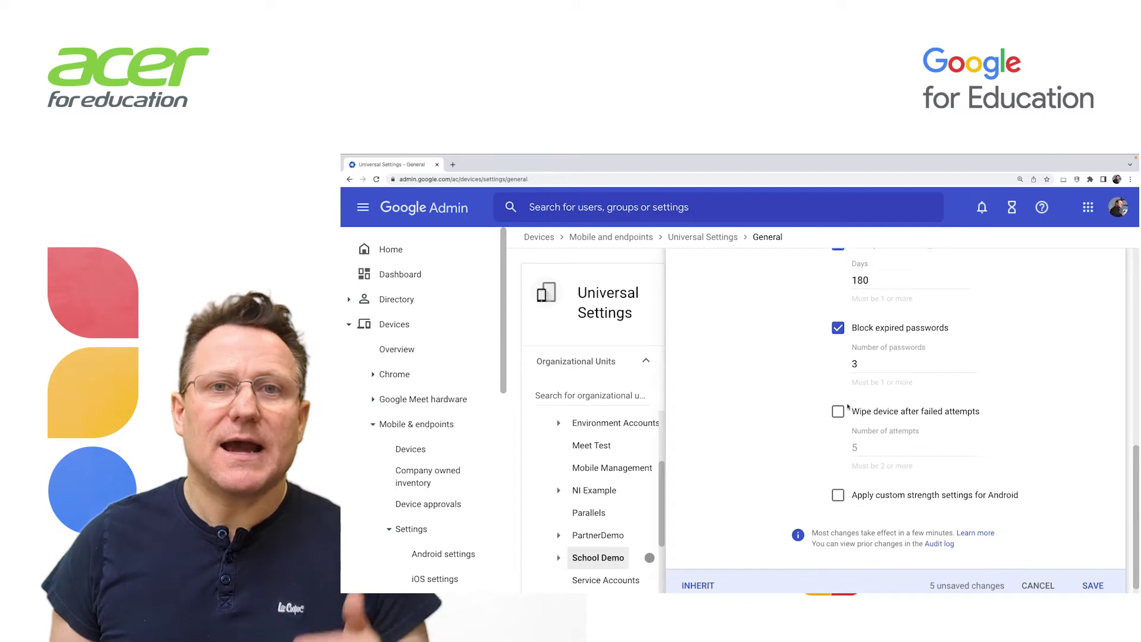
scroll(849, 406, "down", 1)
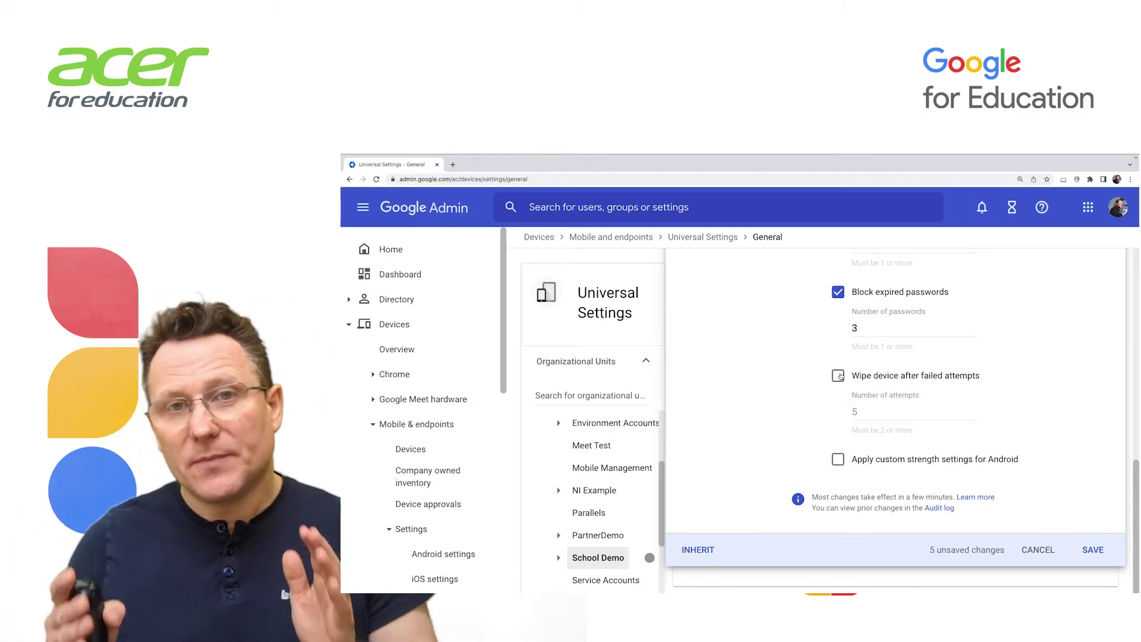
Step: Toggle Wipe device after failed attempts on and back off, leaving it disabled
left_click(839, 376)
left_click(839, 377)
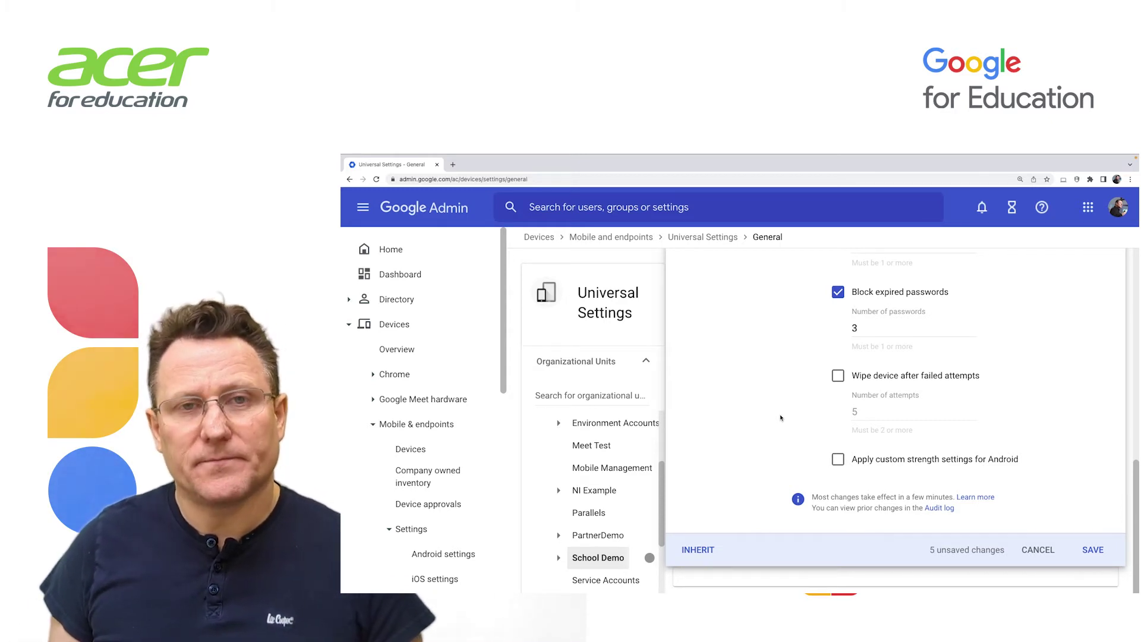
Step: Keep custom Android strength settings off and save School Demo's Strong password policy
left_click(838, 459)
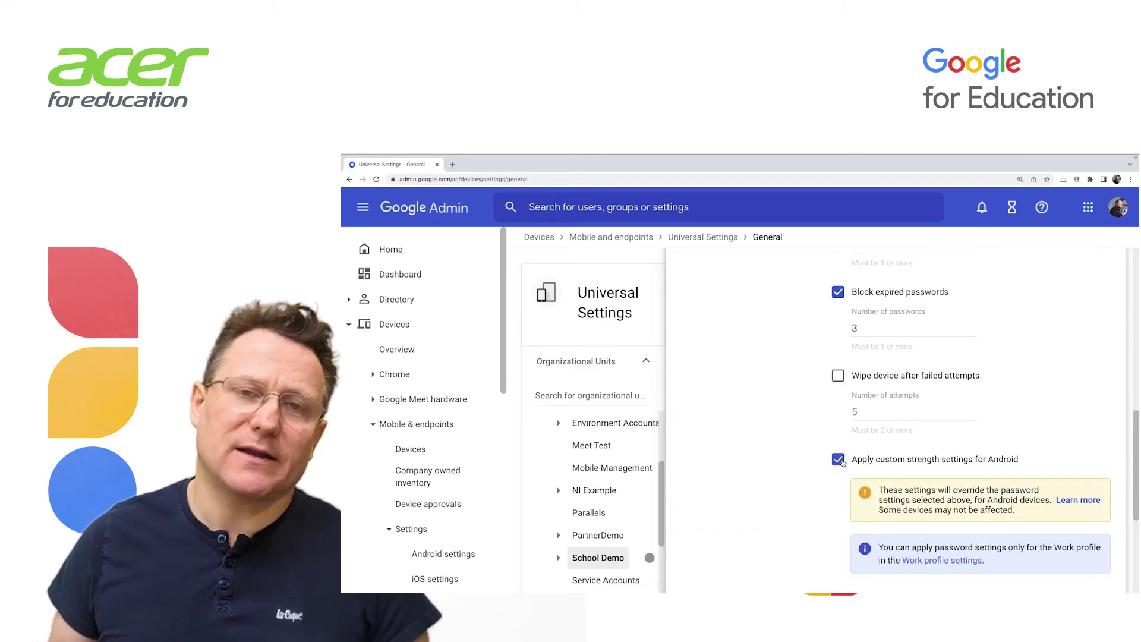
scroll(843, 462, "down", 3)
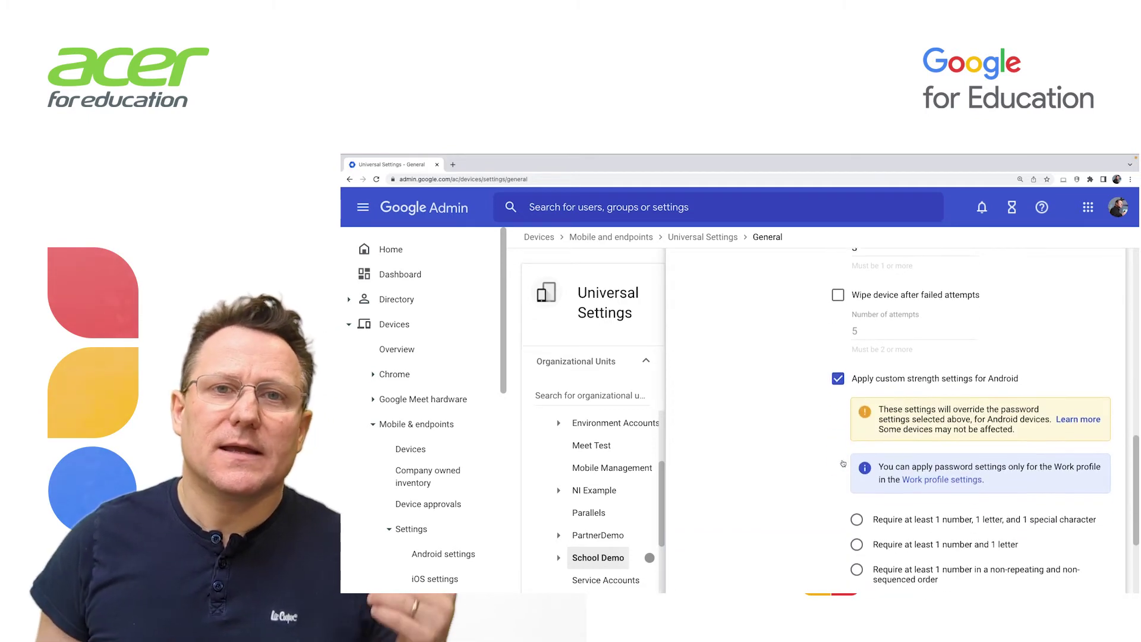
scroll(843, 463, "down", 1)
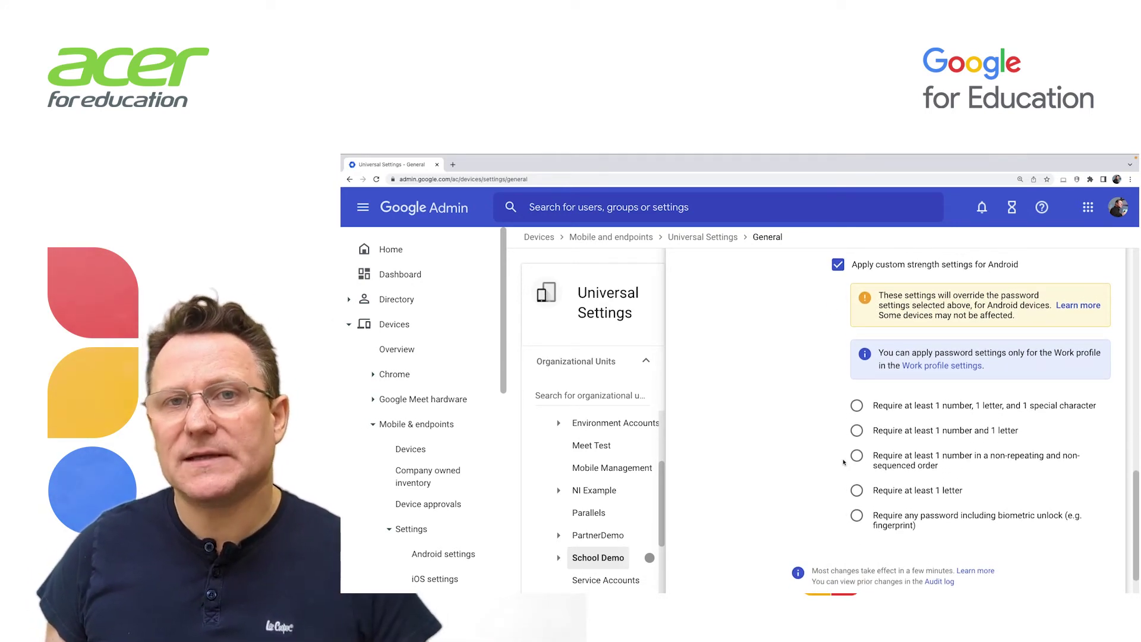
left_click(838, 264)
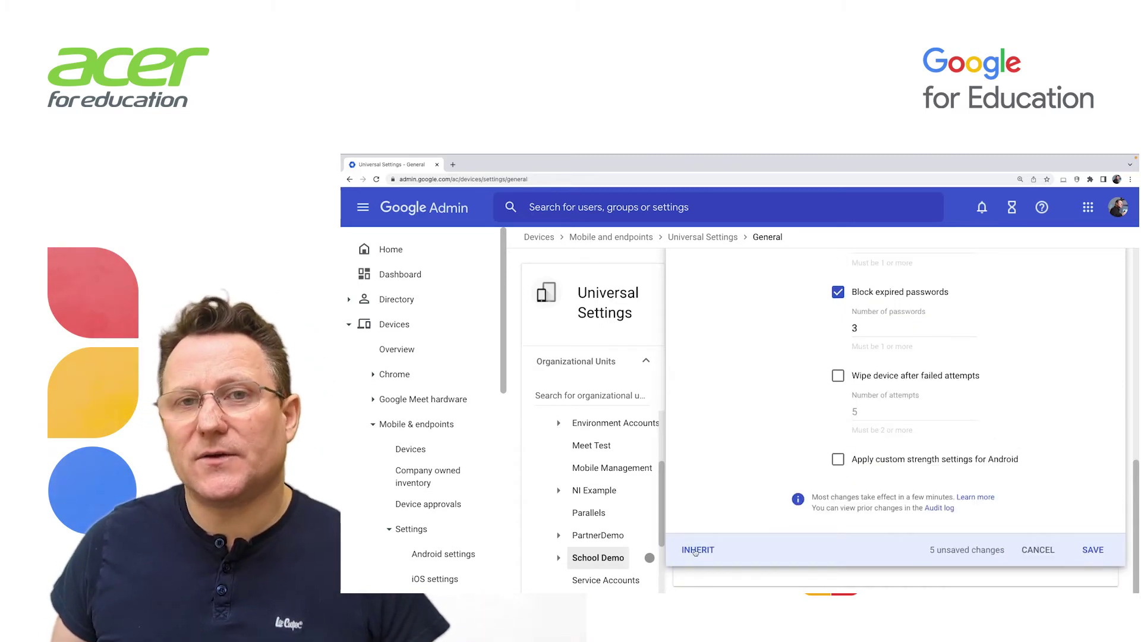
left_click(1100, 550)
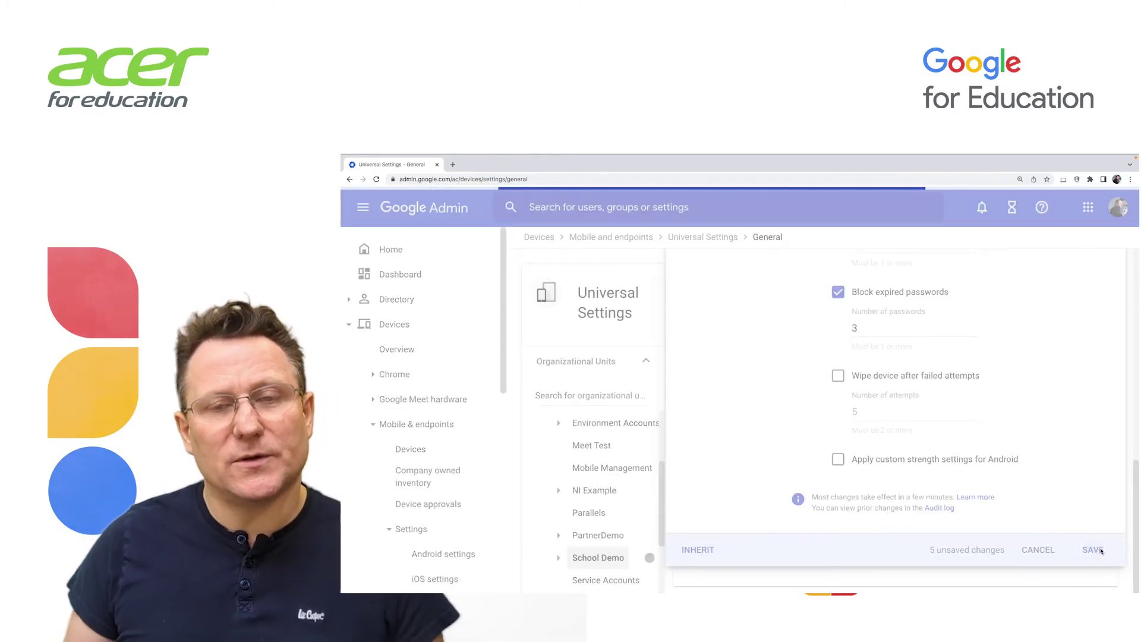